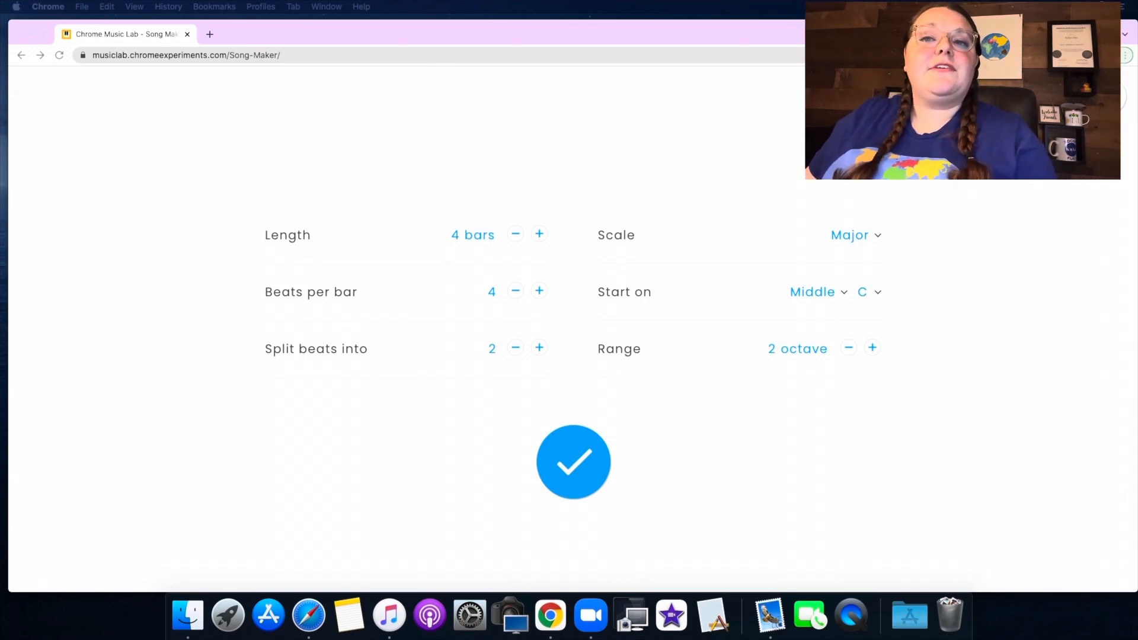
# Set the scale to Chromatic and the range to 3 octaves, and apply the song settings
pyautogui.click(855, 239)
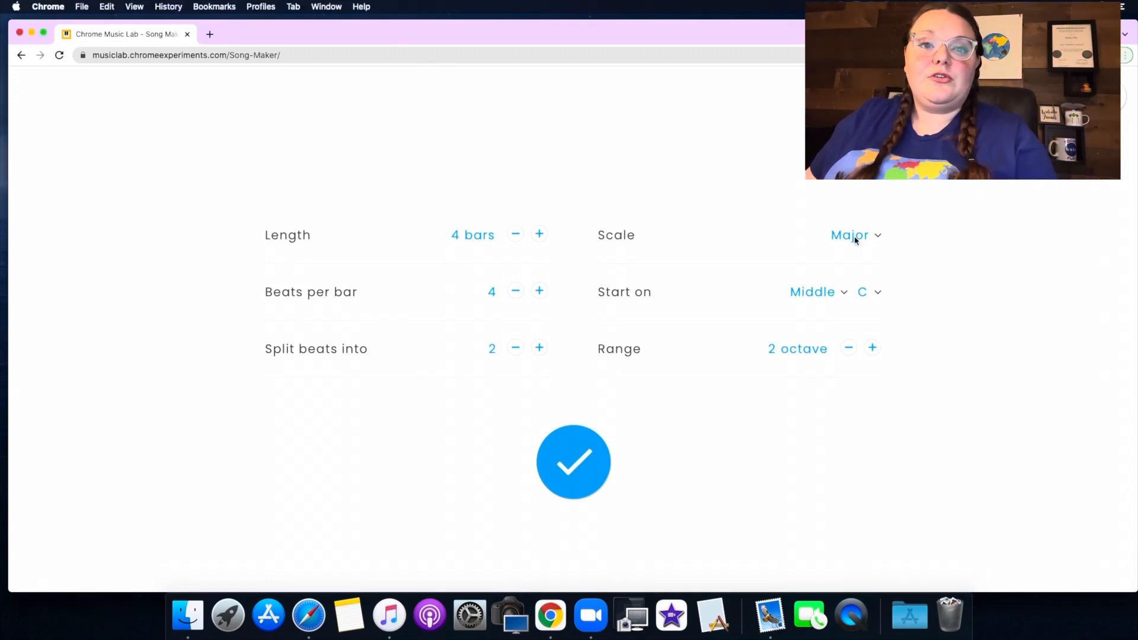
pyautogui.click(874, 236)
pyautogui.click(865, 270)
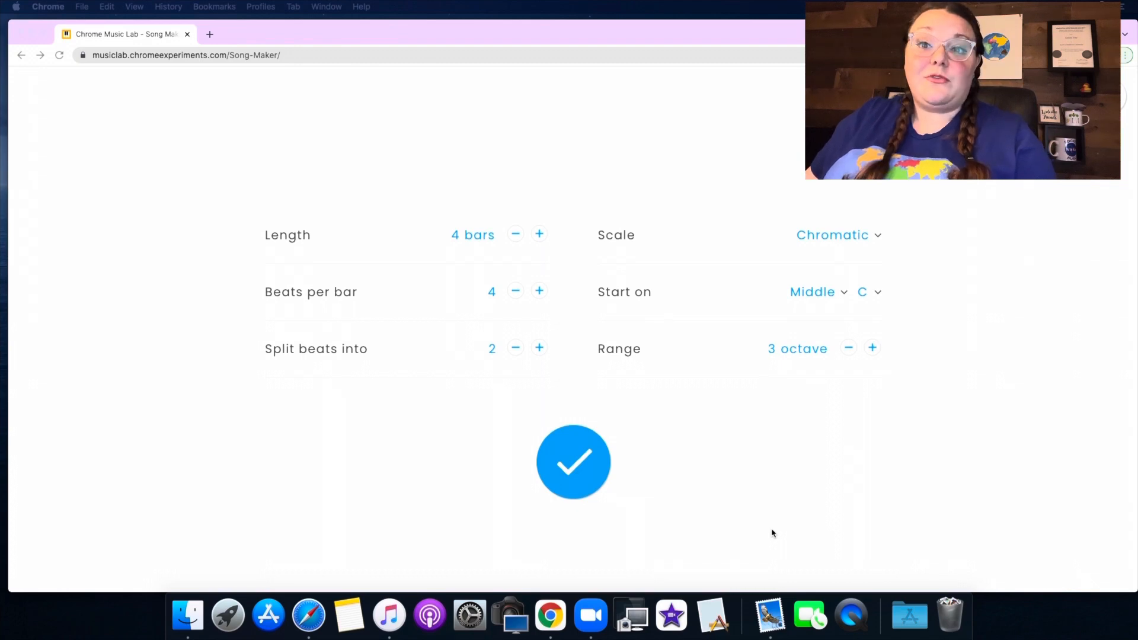
pyautogui.click(574, 474)
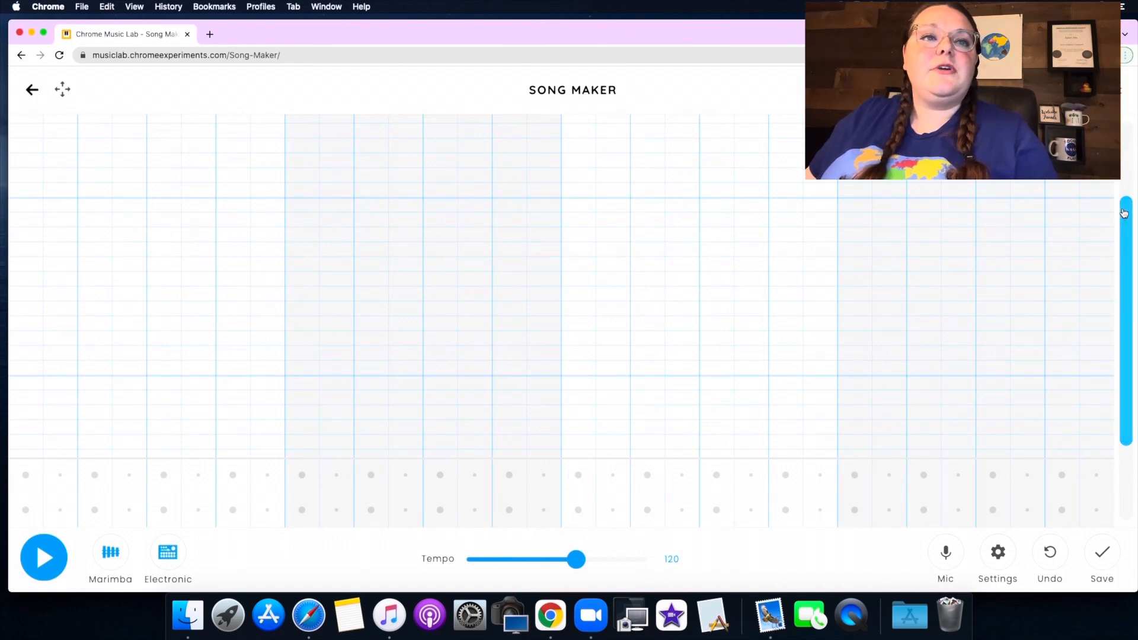
# Set the song's tempo to 100
pyautogui.moveTo(1123, 213); pyautogui.dragTo(1121, 360)
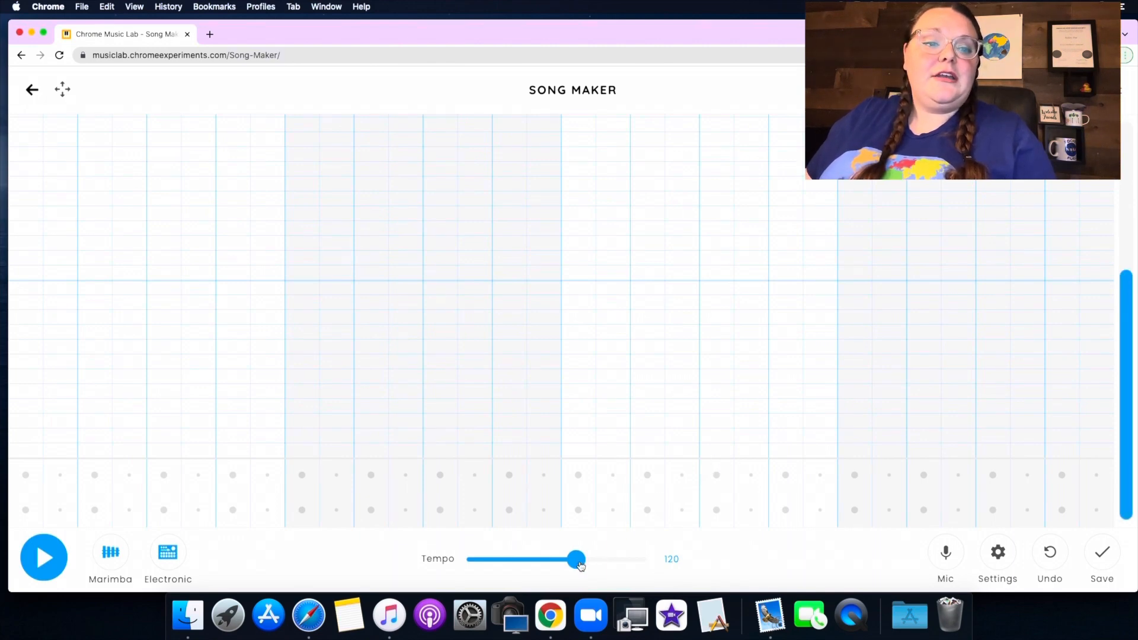
pyautogui.click(685, 558)
pyautogui.press('BackSpace')
pyautogui.press('BackSpace')
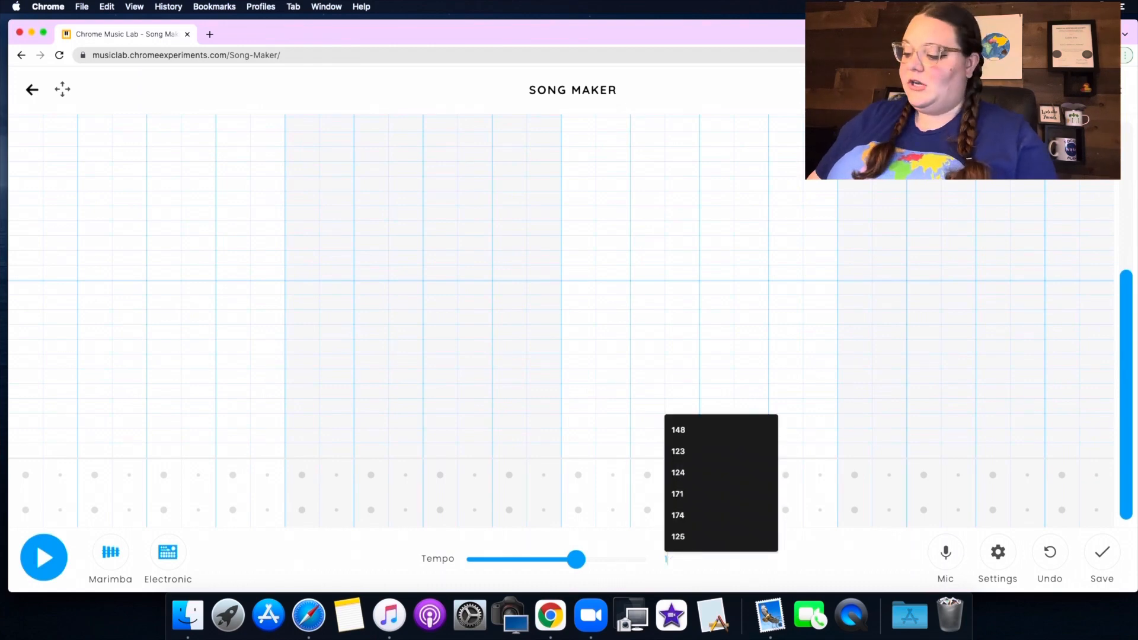
pyautogui.write('00')
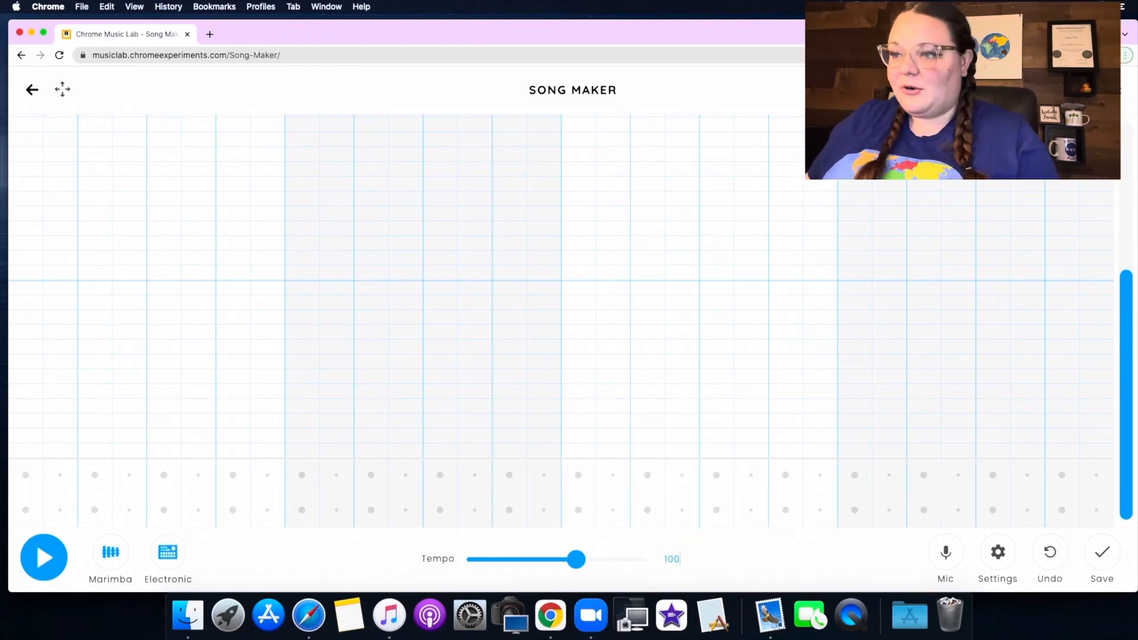
pyautogui.click(729, 560)
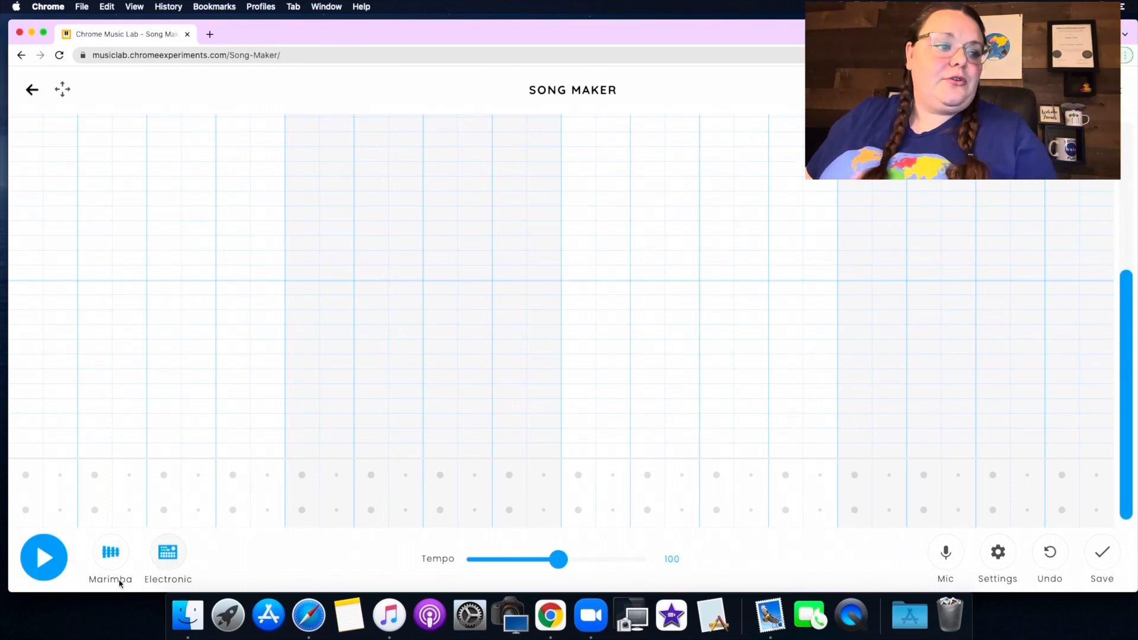
# Change the melody instrument to Piano and the percussion instrument to Conga
pyautogui.click(113, 562)
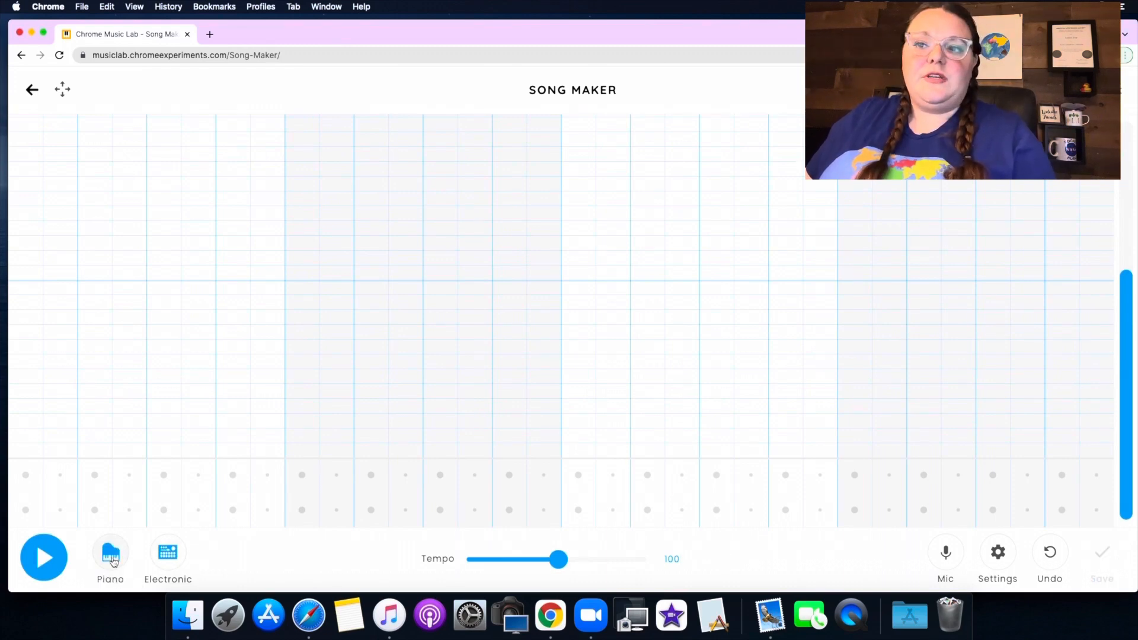
pyautogui.click(175, 560)
pyautogui.click(176, 561)
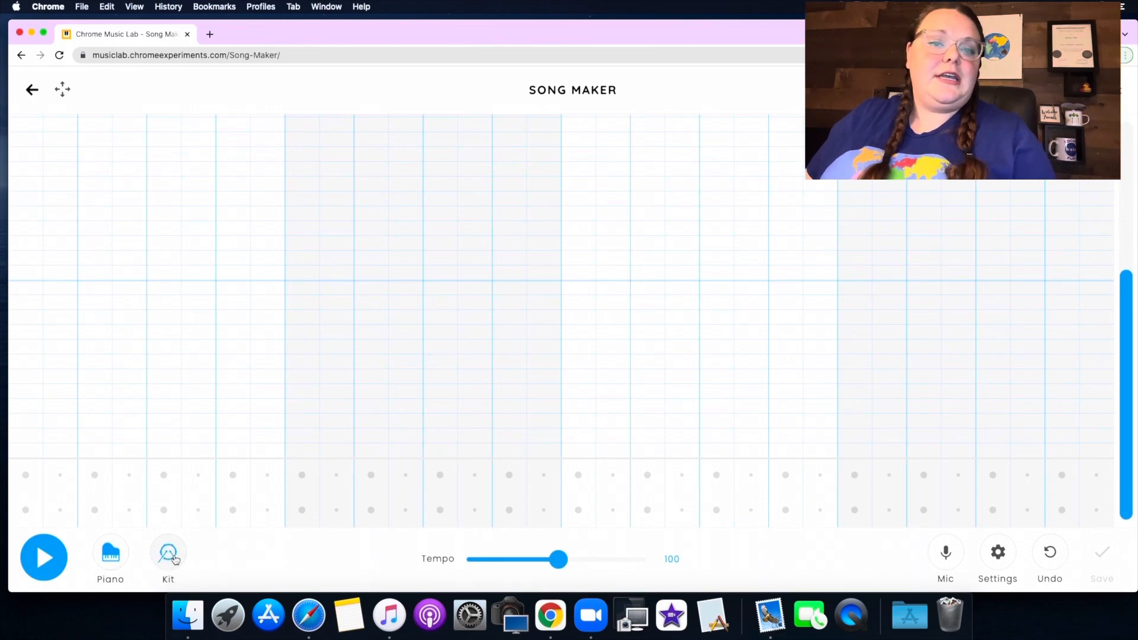
pyautogui.click(175, 560)
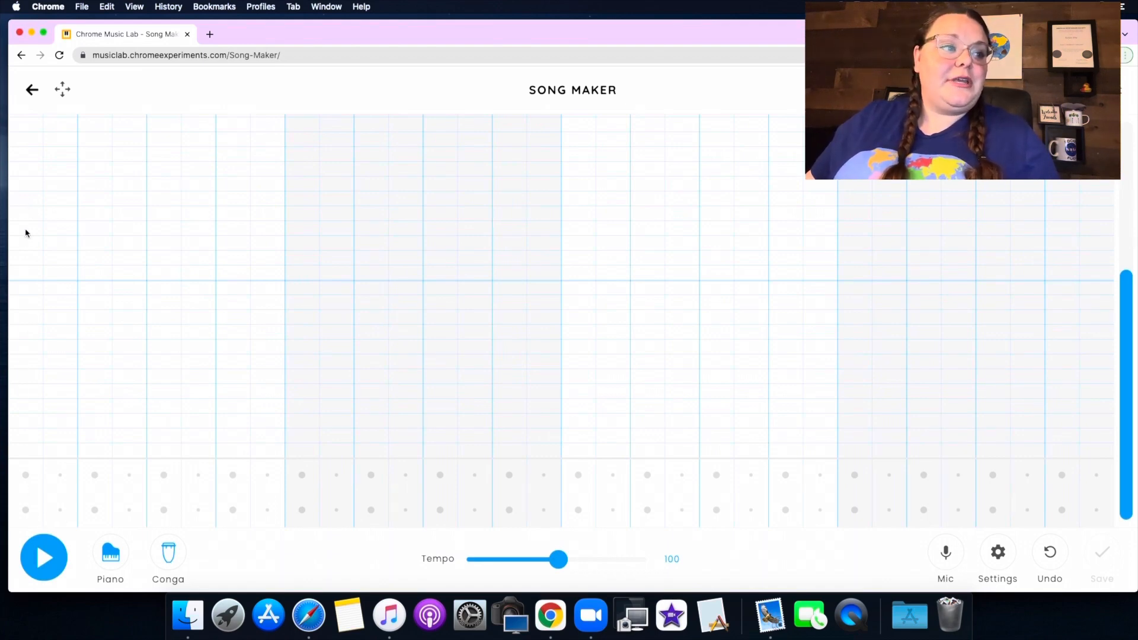
# Add bar 1 percussion: circle on beat 1, triangle on beat 2, circles on the second half of beat 2 and both halves of beat 4
pyautogui.click(26, 511)
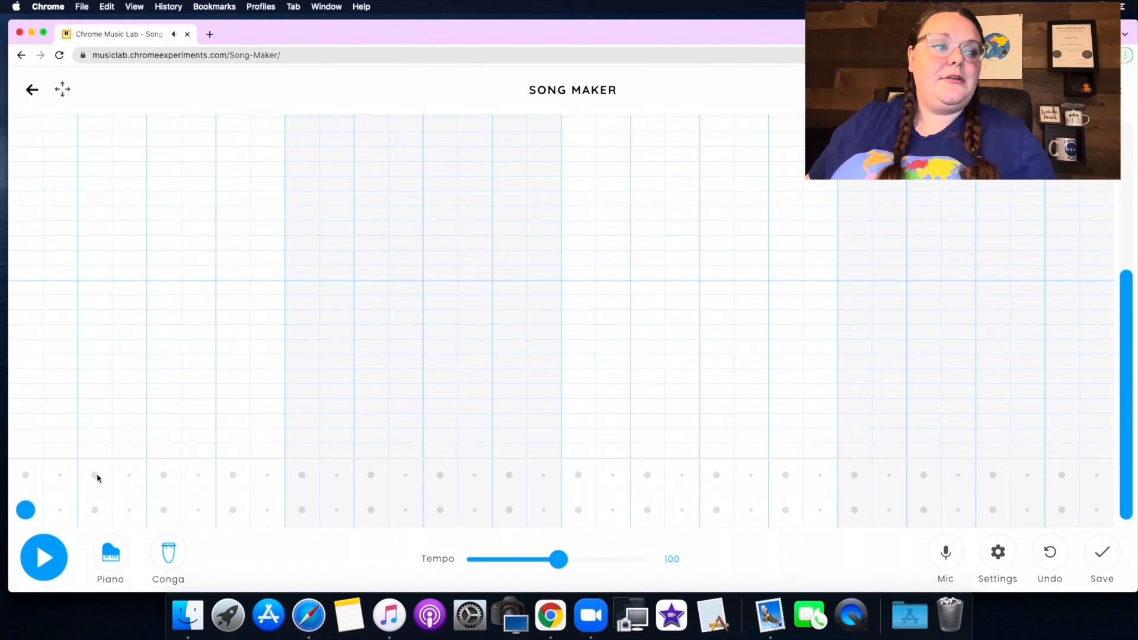
pyautogui.click(97, 476)
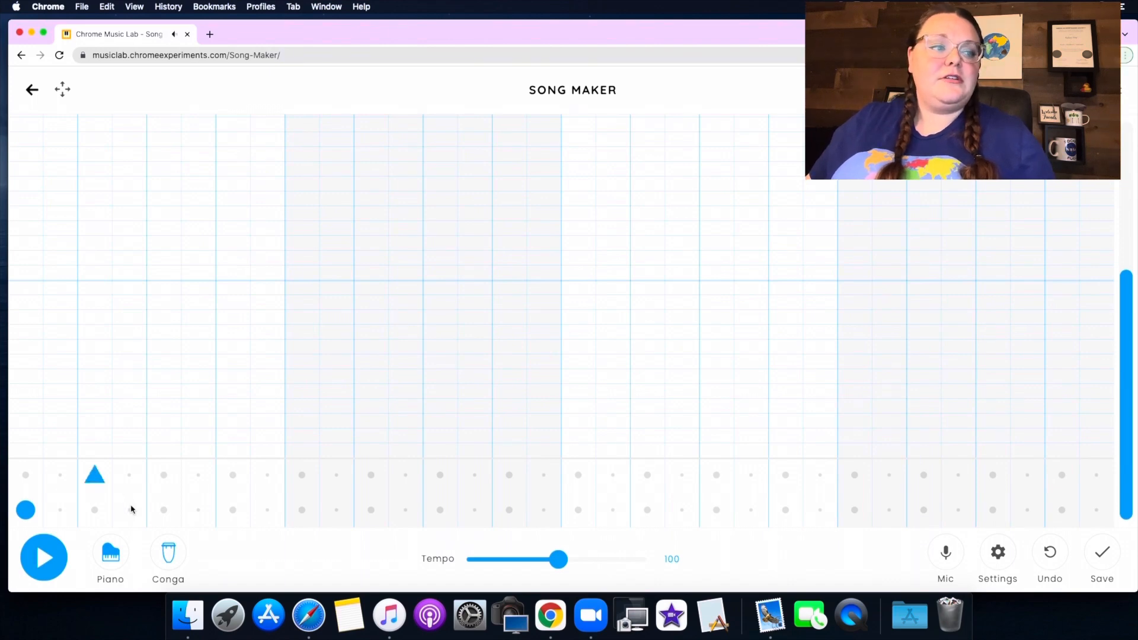
pyautogui.click(132, 509)
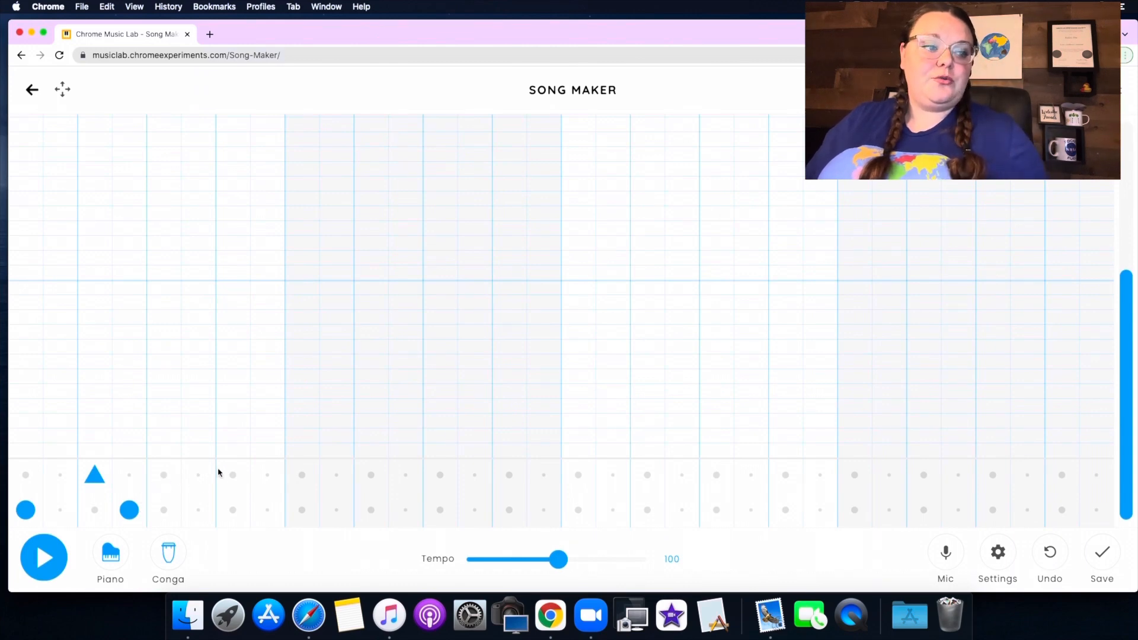
pyautogui.click(232, 514)
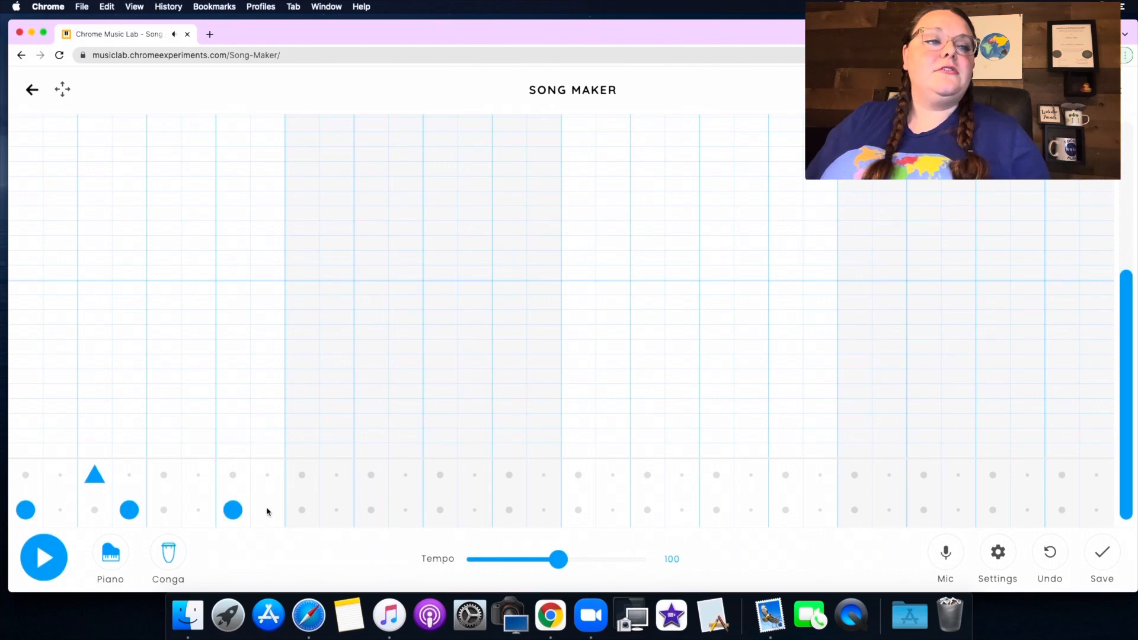
pyautogui.click(267, 512)
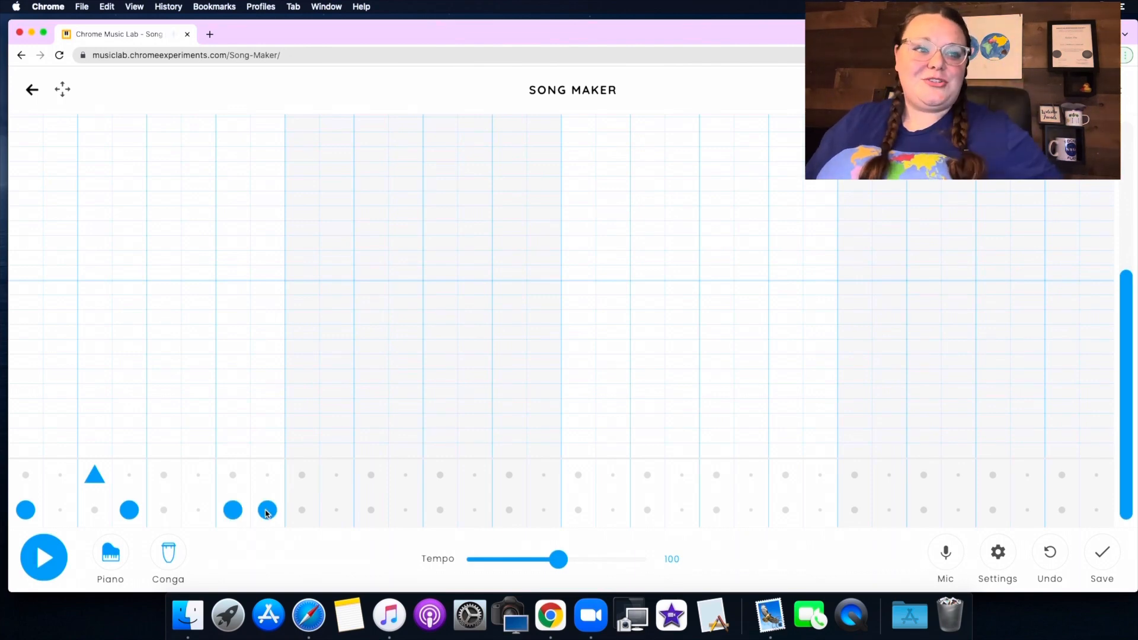
# Add bar 2 percussion: triangle-circle across beat 2, circle-triangle across beat 3, and circles on both halves of beat 4
pyautogui.click(372, 478)
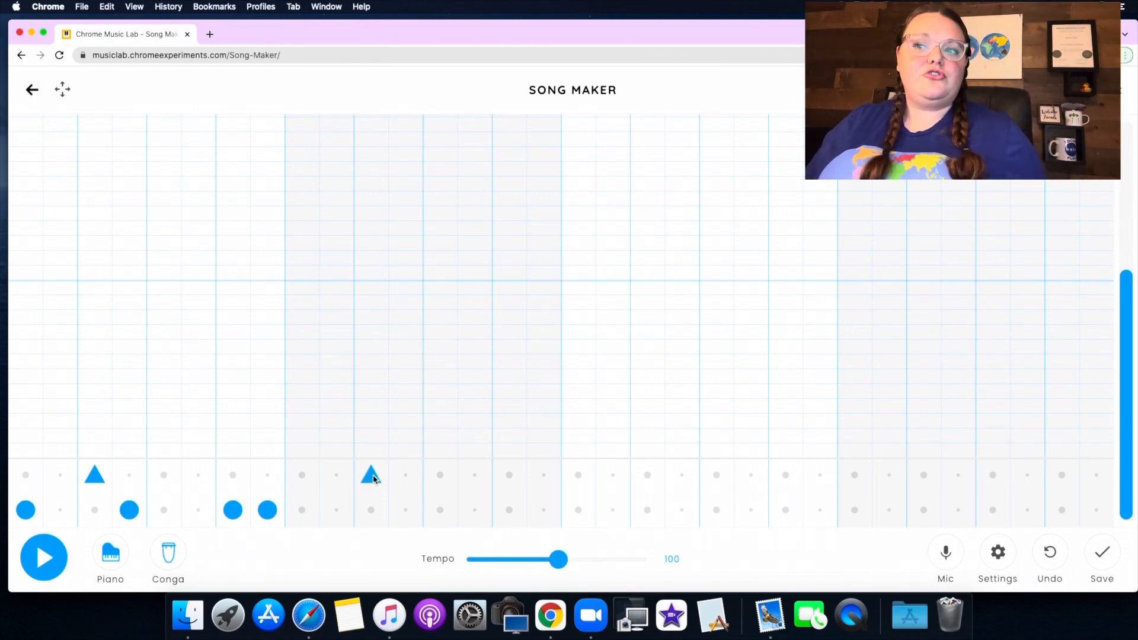
pyautogui.click(404, 513)
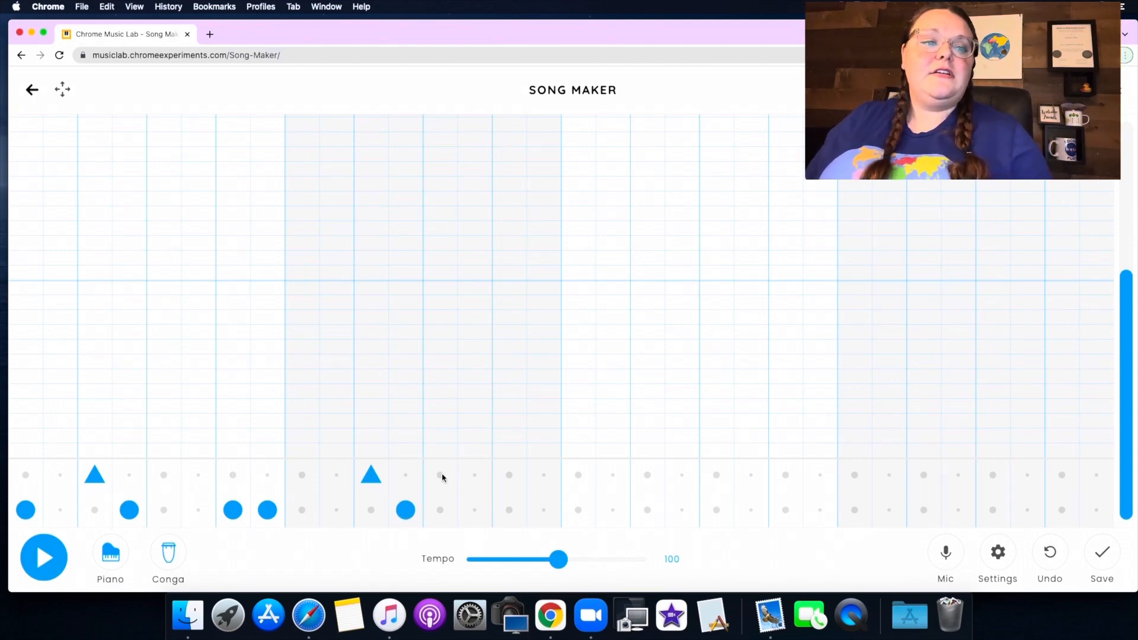
pyautogui.click(441, 512)
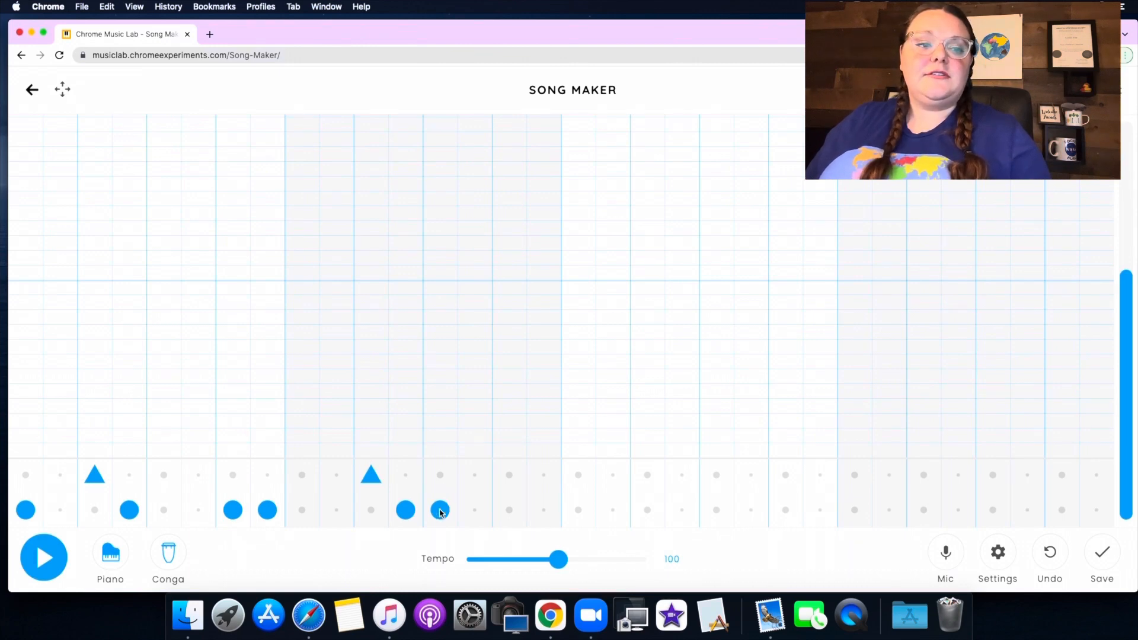
pyautogui.click(474, 475)
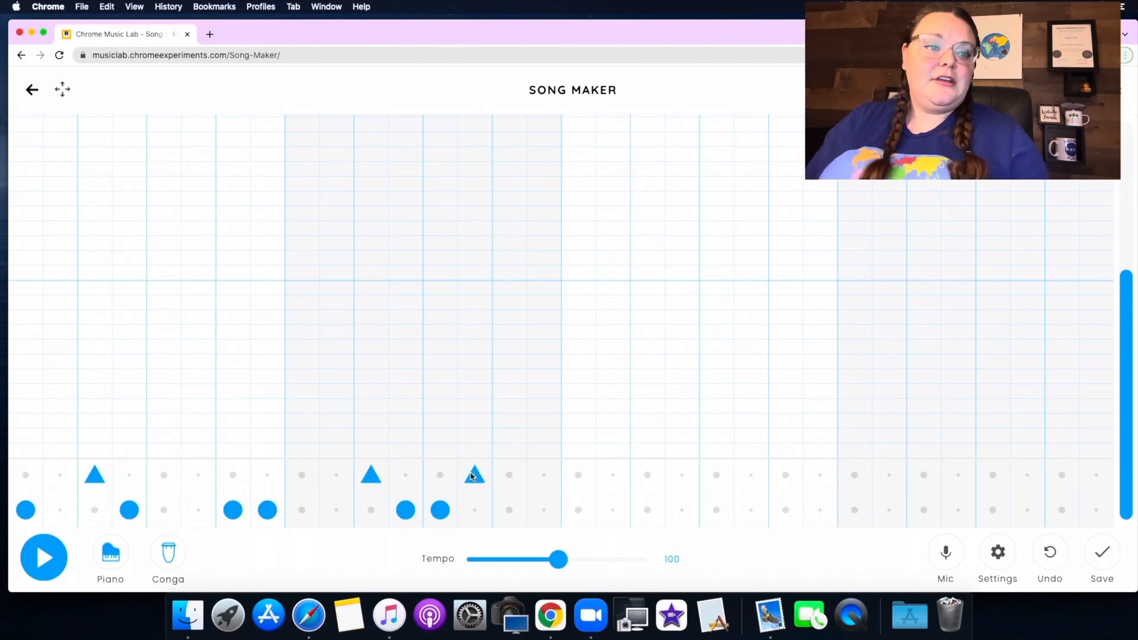
pyautogui.click(513, 511)
pyautogui.click(544, 514)
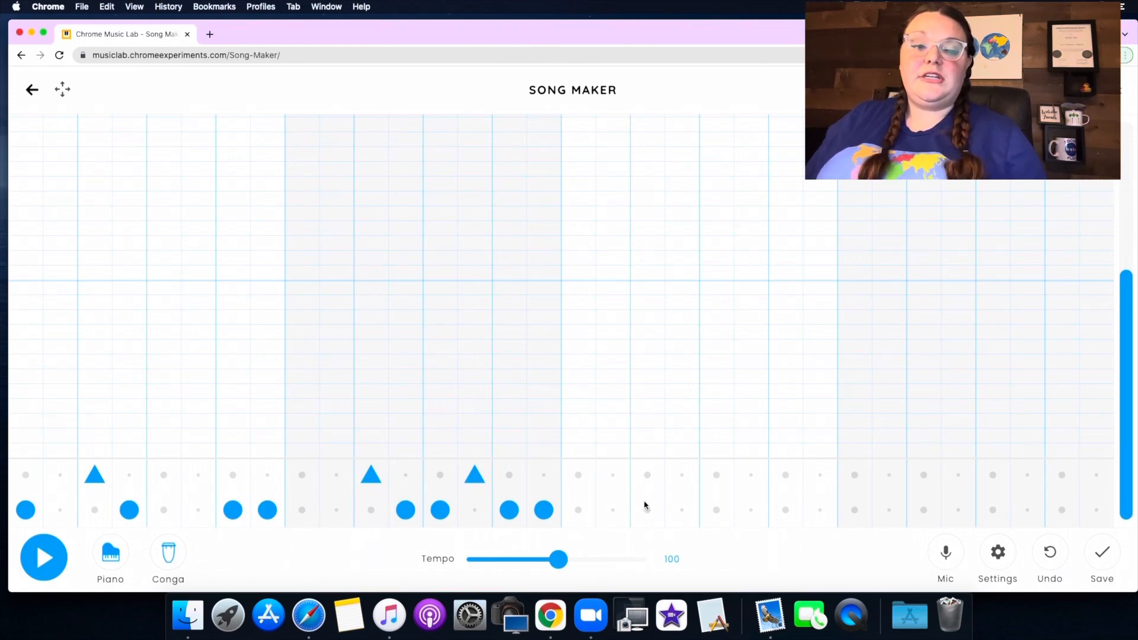
# Add bar 3 percussion: triangle on beat 2, circles on the second half of beat 2 and both halves of beat 4
pyautogui.click(648, 480)
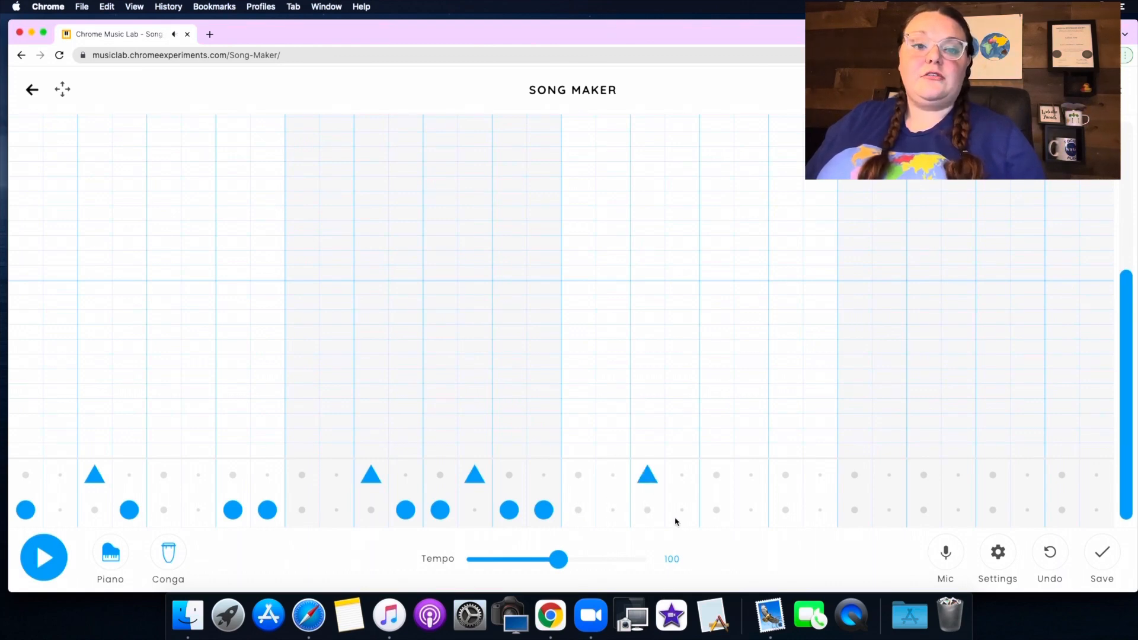
pyautogui.click(682, 512)
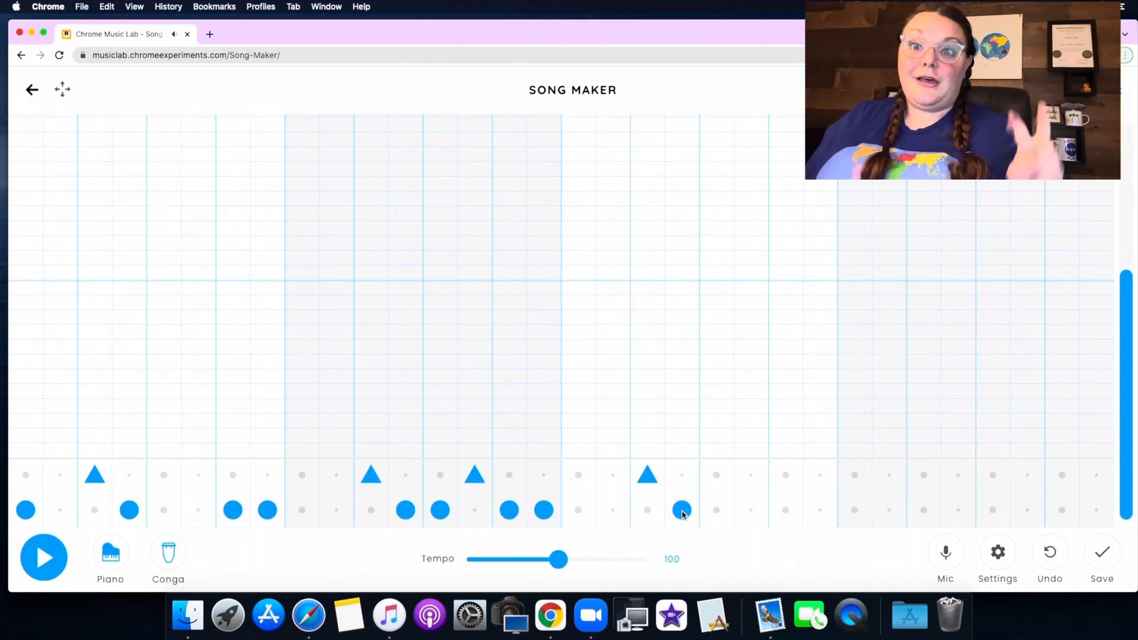
pyautogui.click(784, 510)
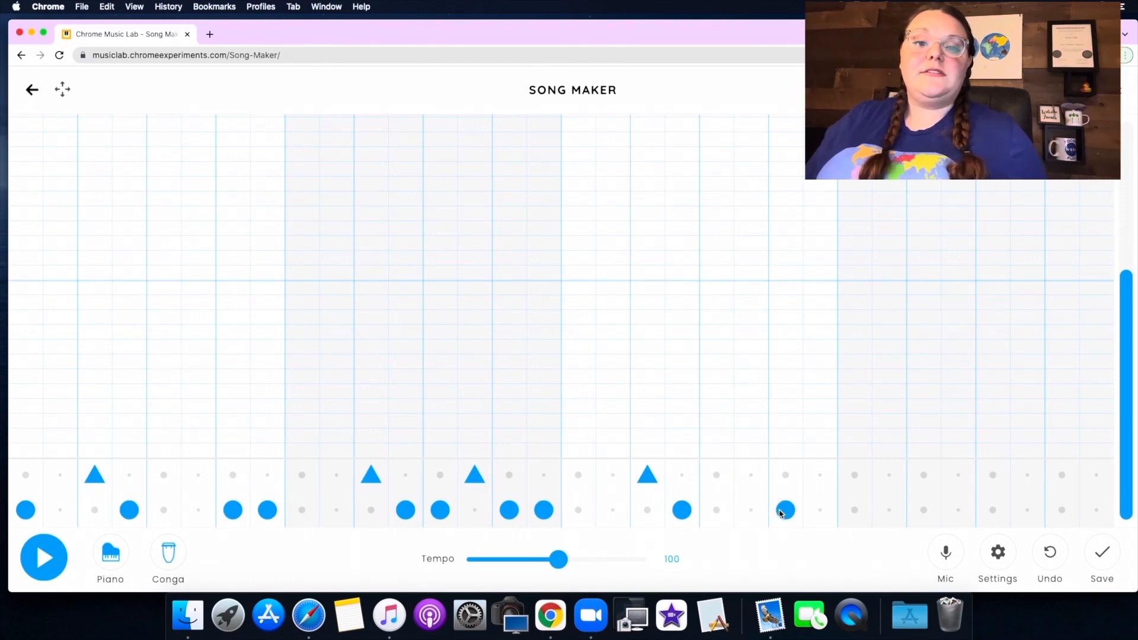
pyautogui.click(820, 509)
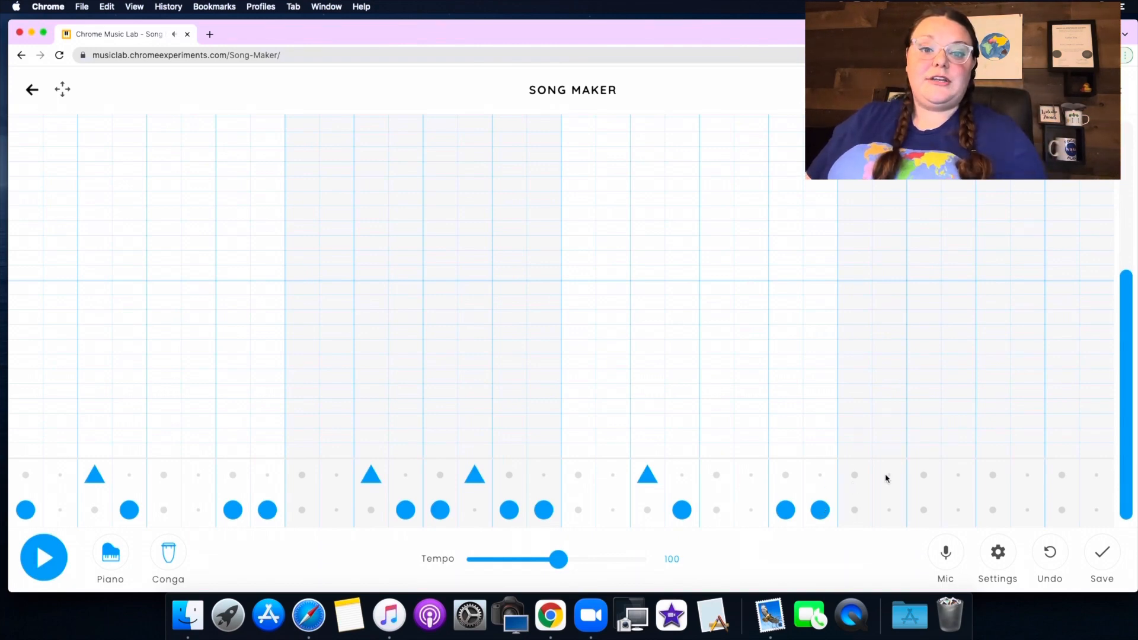
# Repeat bar 2's percussion pattern in bar 4, covering both halves of beats 2, 3 and 4
pyautogui.click(923, 477)
pyautogui.click(959, 511)
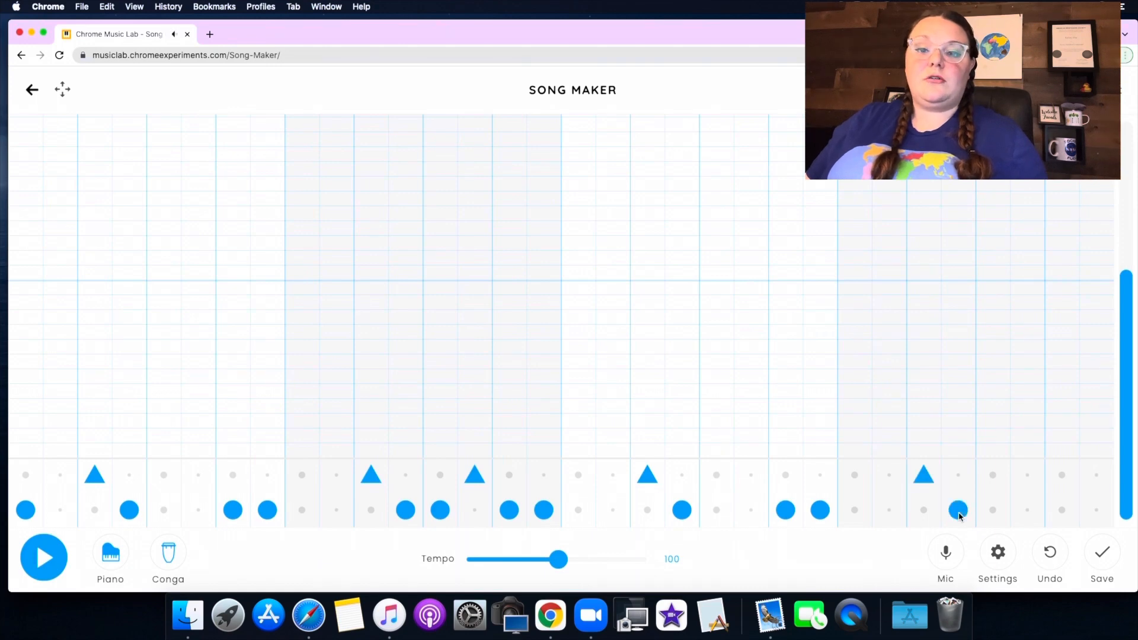
pyautogui.click(993, 510)
pyautogui.click(1025, 476)
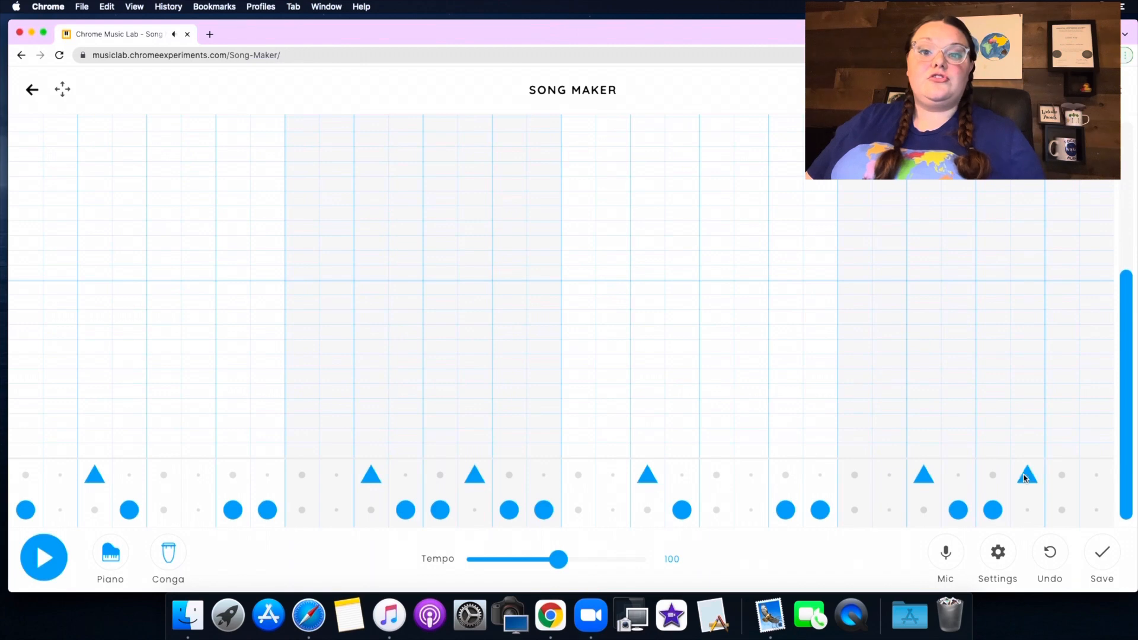
pyautogui.click(1063, 511)
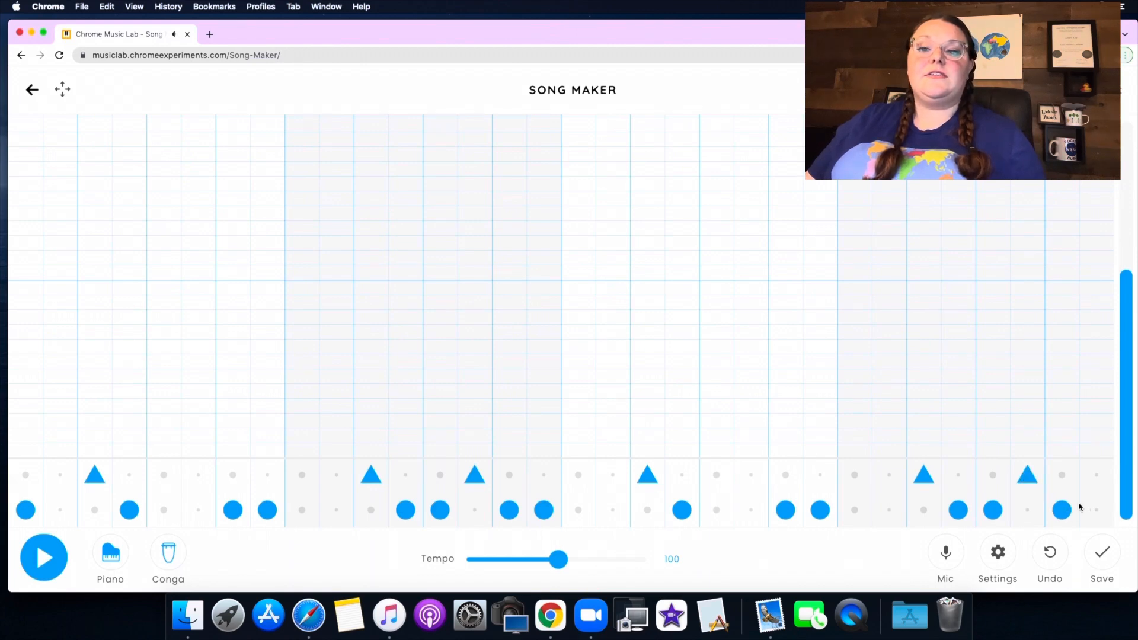
pyautogui.click(1095, 510)
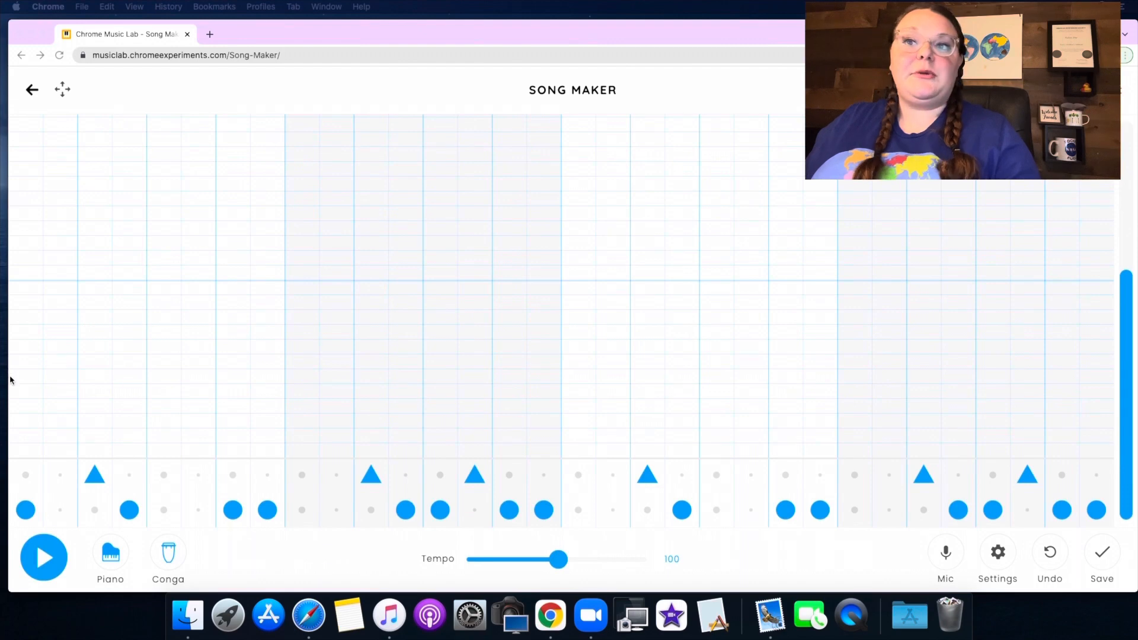
# Build a three-note piano chord on beat 1 of bar 1 from the lowest C and the notes three and eight semitones above it
pyautogui.click(25, 456)
pyautogui.click(25, 452)
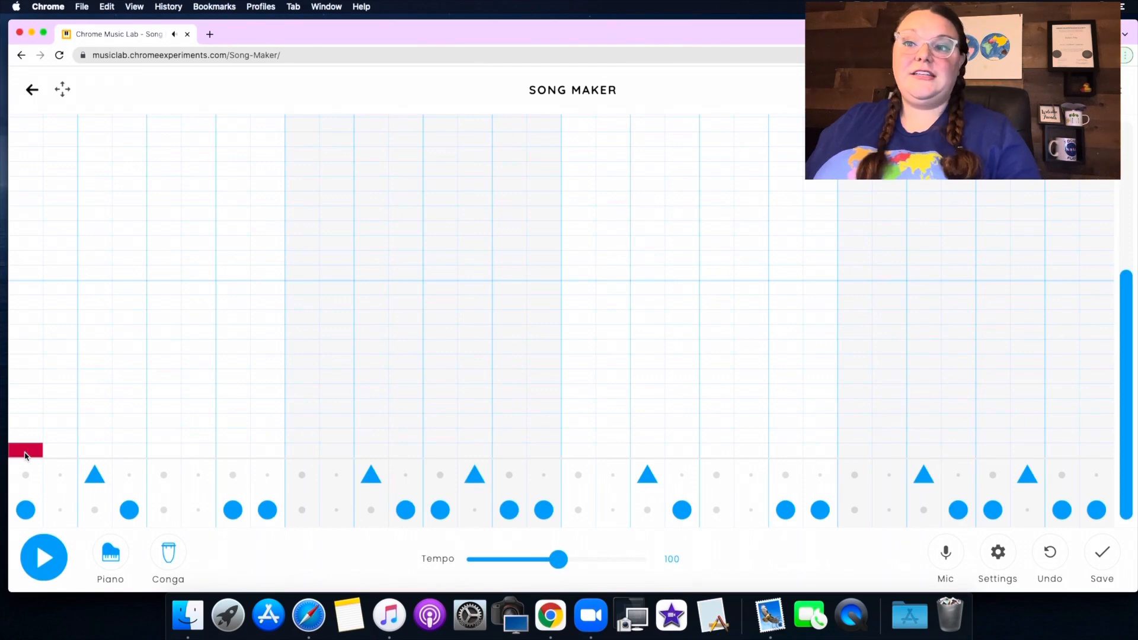
pyautogui.click(26, 409)
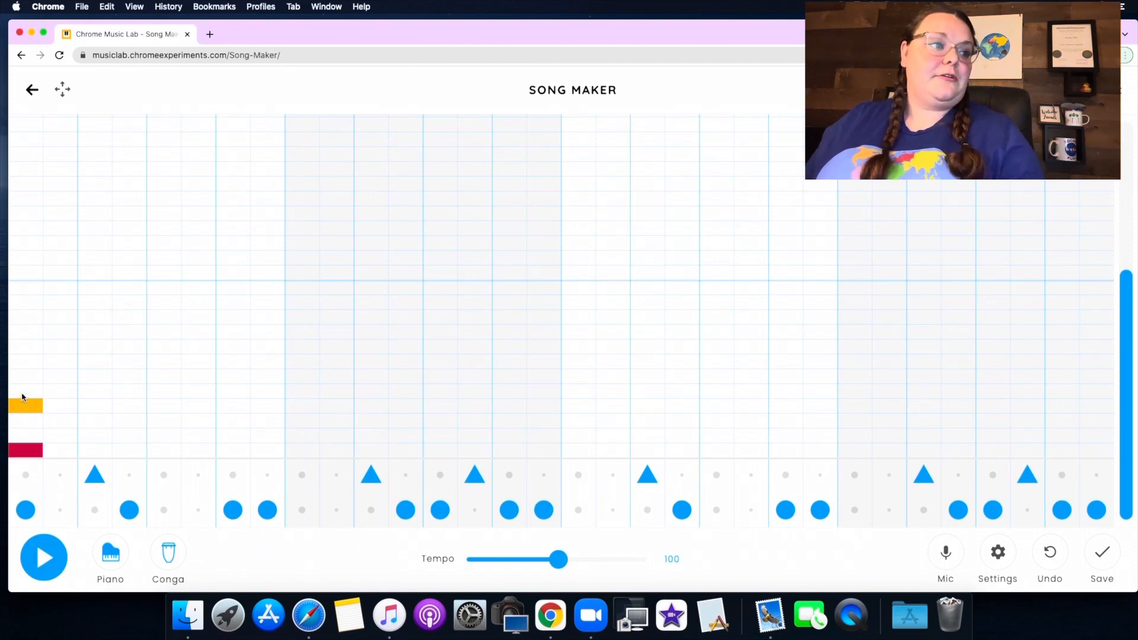
pyautogui.click(26, 393)
pyautogui.click(28, 394)
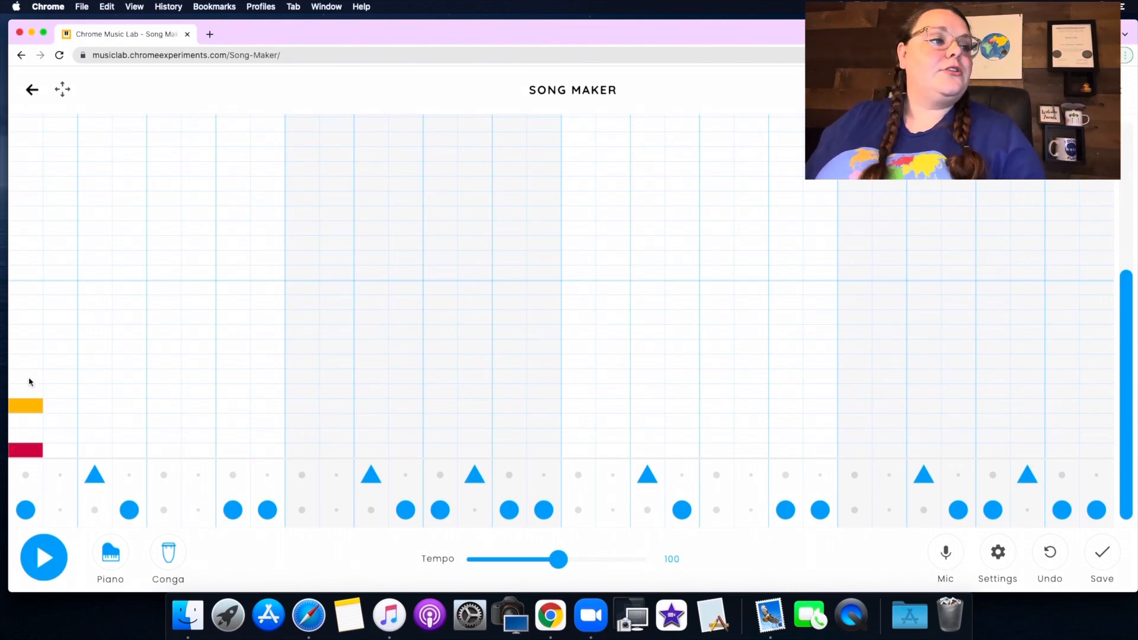
pyautogui.click(32, 334)
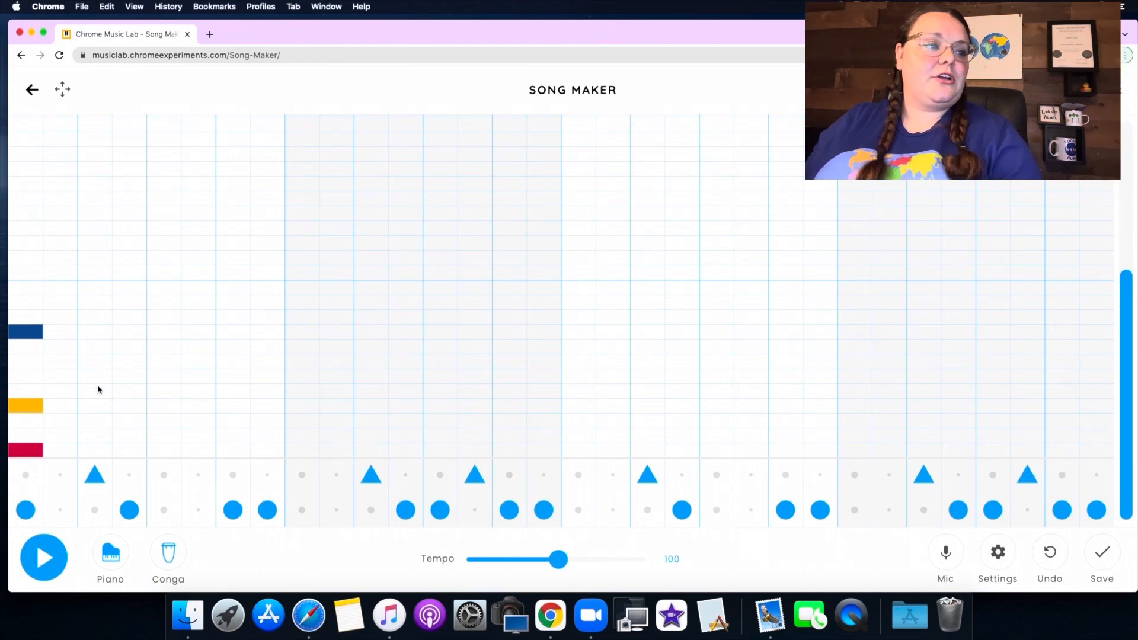
# Repeat the three-note piano chord from beat 1 on beat 2 of bar 1
pyautogui.click(99, 454)
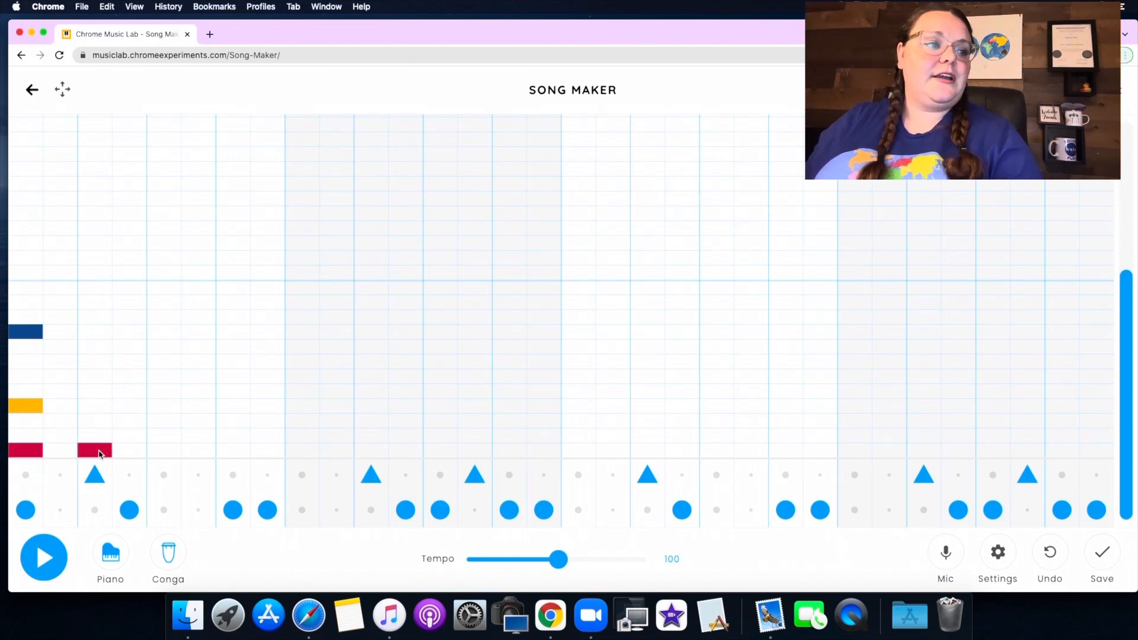
pyautogui.click(99, 408)
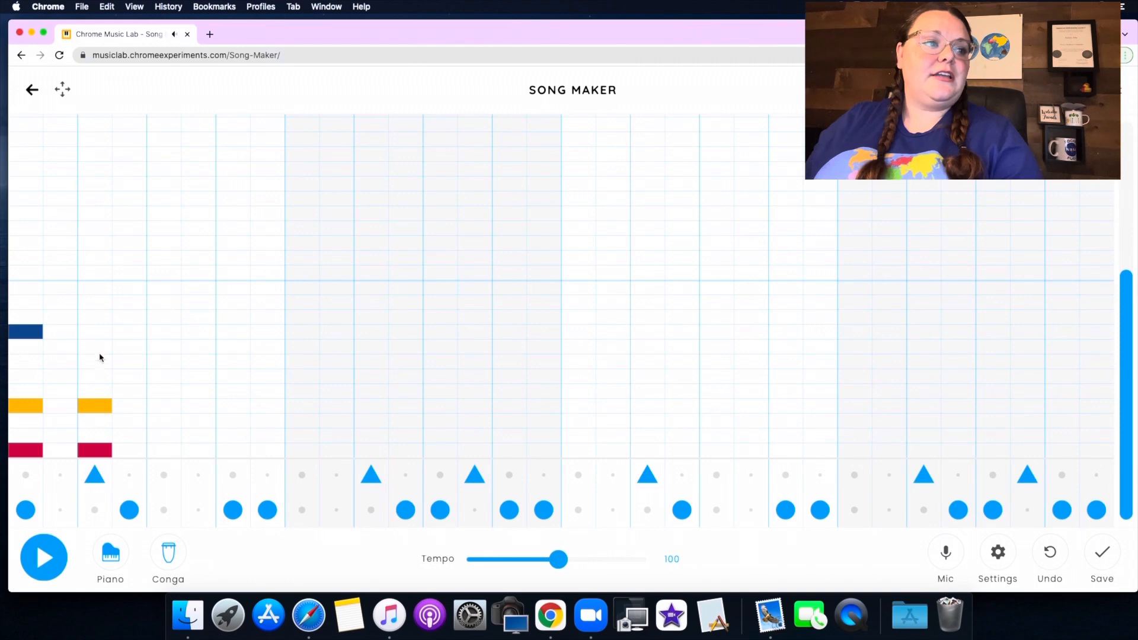
pyautogui.click(101, 333)
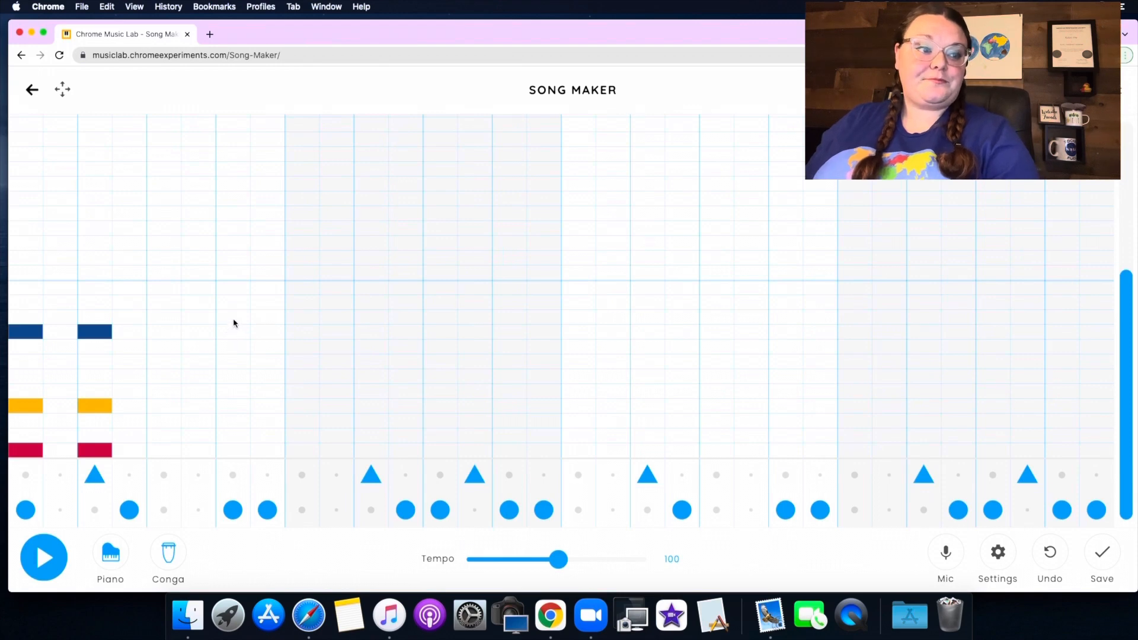
# Fill beat 4 of bar 1 with two piano chords: low C, D# and G# on the first half, and D, G and B on the second
pyautogui.click(234, 451)
pyautogui.click(230, 407)
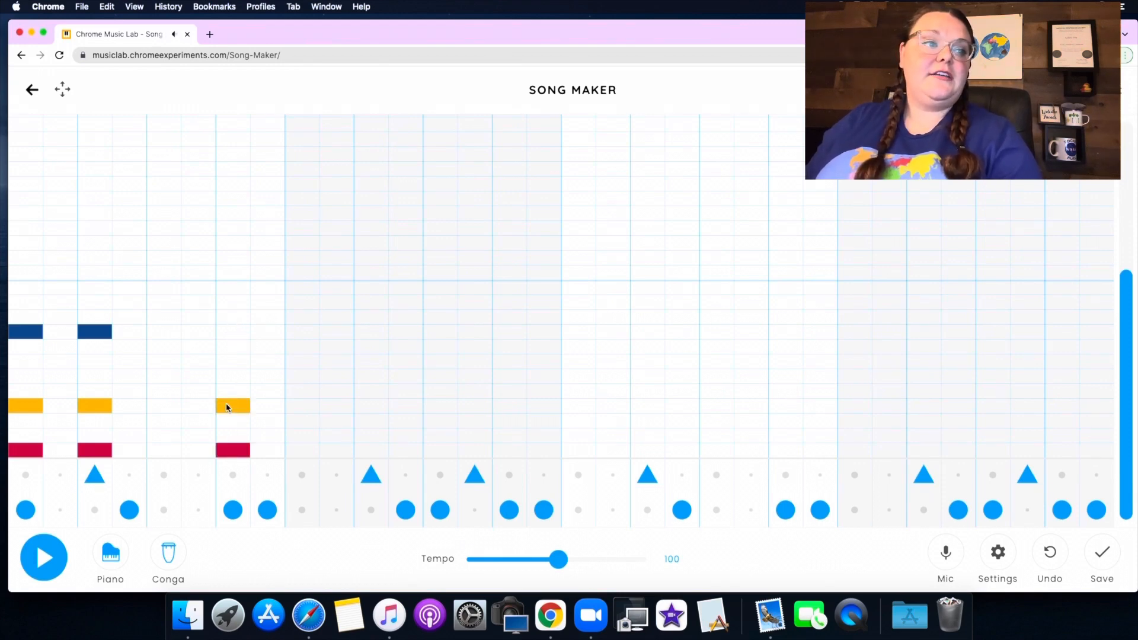
pyautogui.click(228, 333)
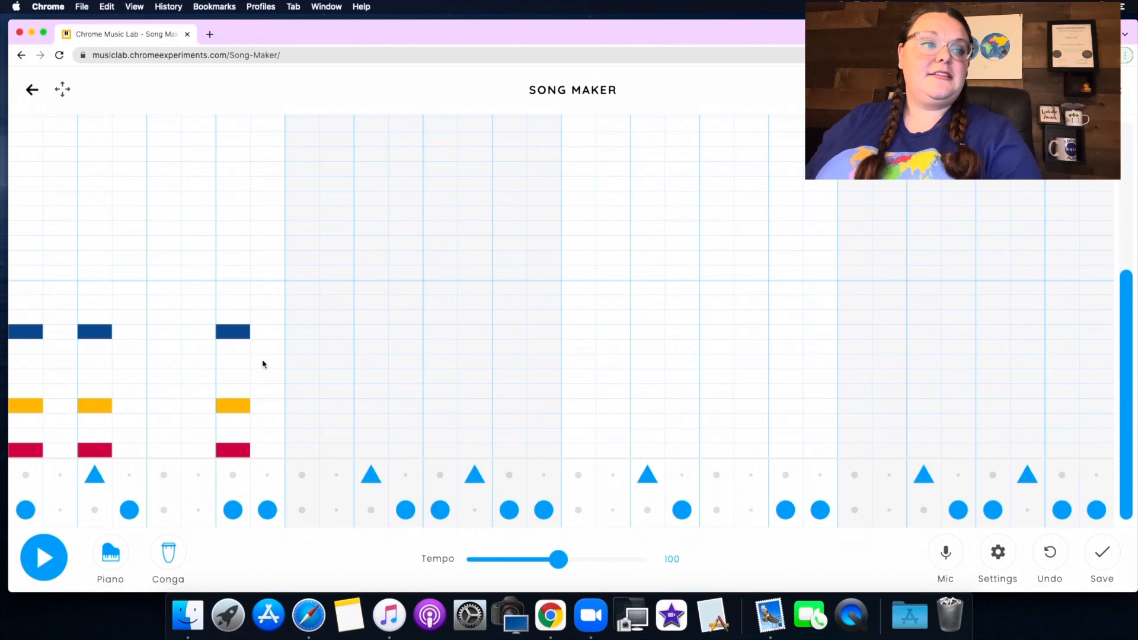
pyautogui.click(270, 289)
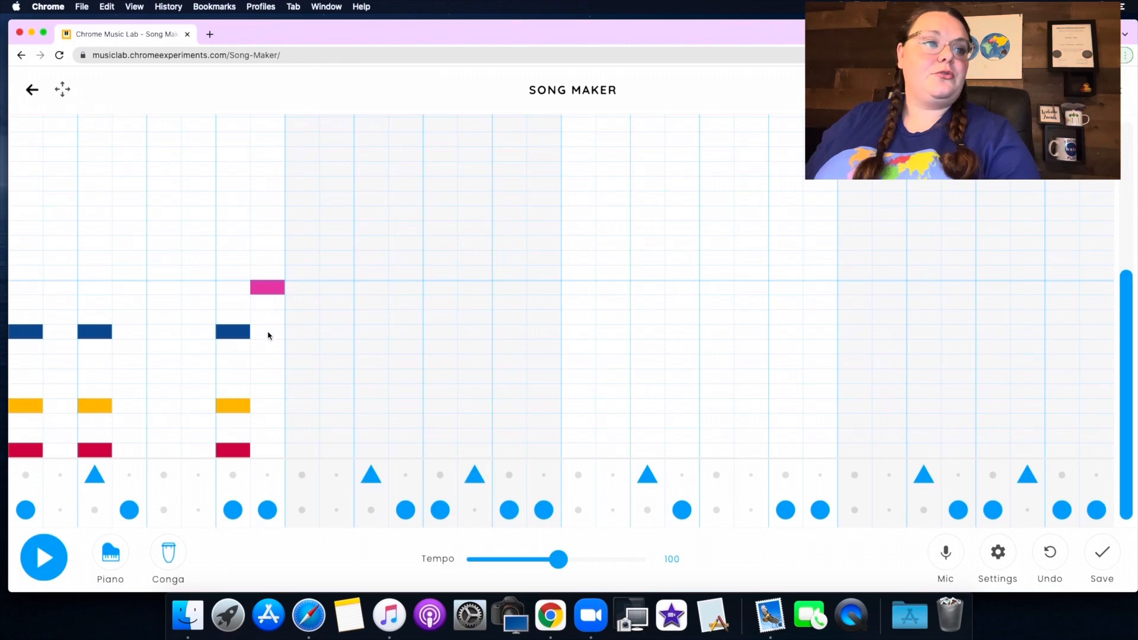
pyautogui.click(270, 347)
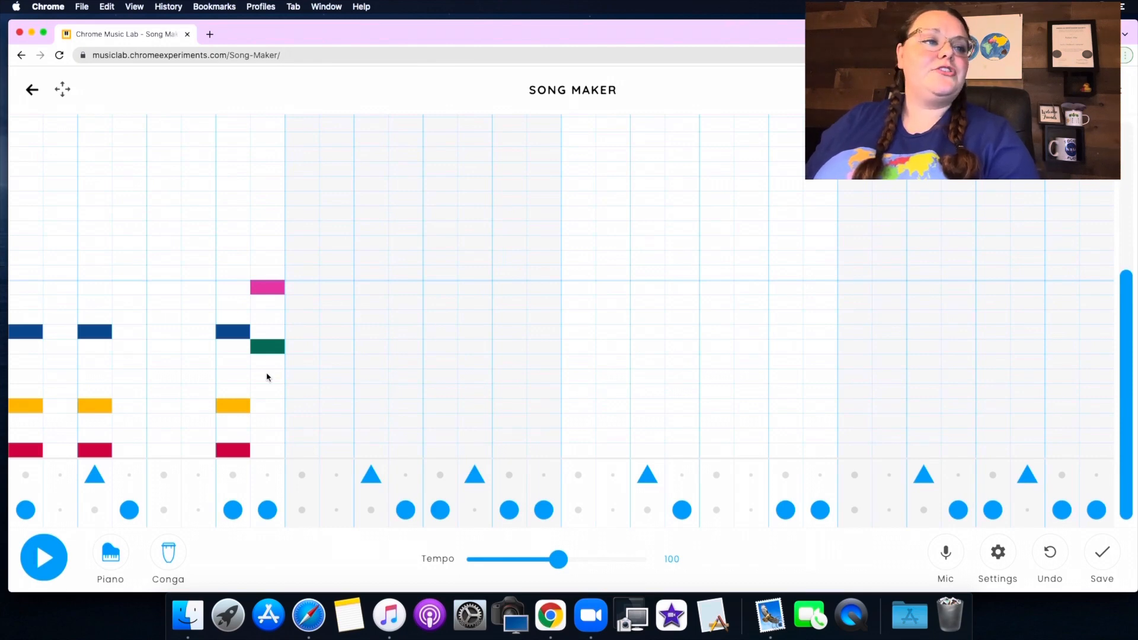
pyautogui.click(273, 424)
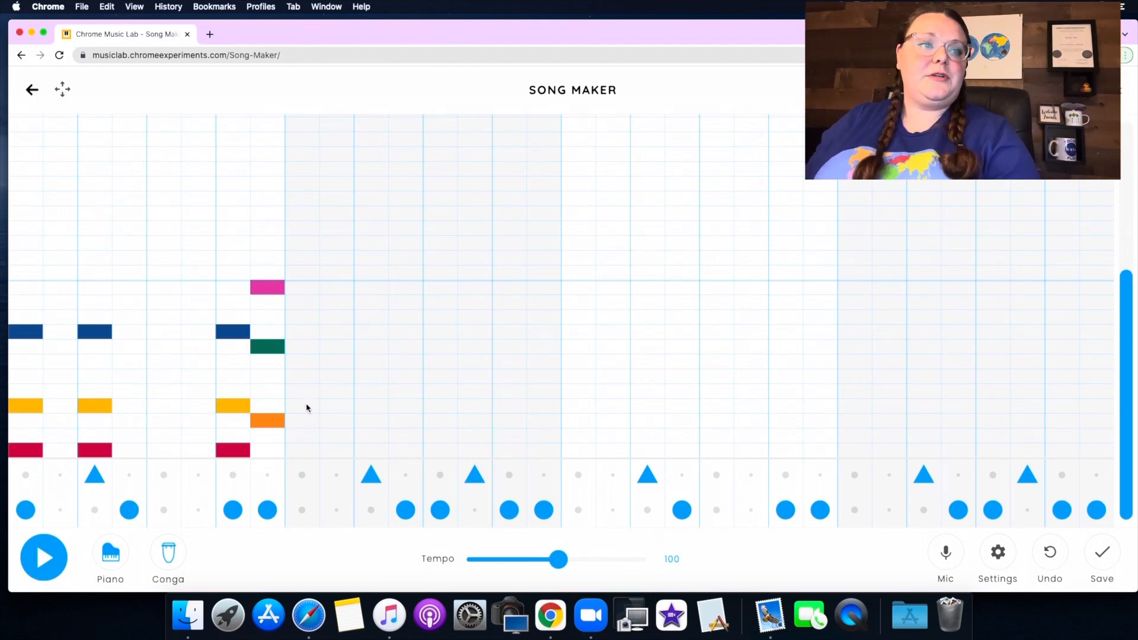
# Repeat the D, G and B chord in bar 2 on the second halves of beats 1, 2 and 4
pyautogui.click(339, 288)
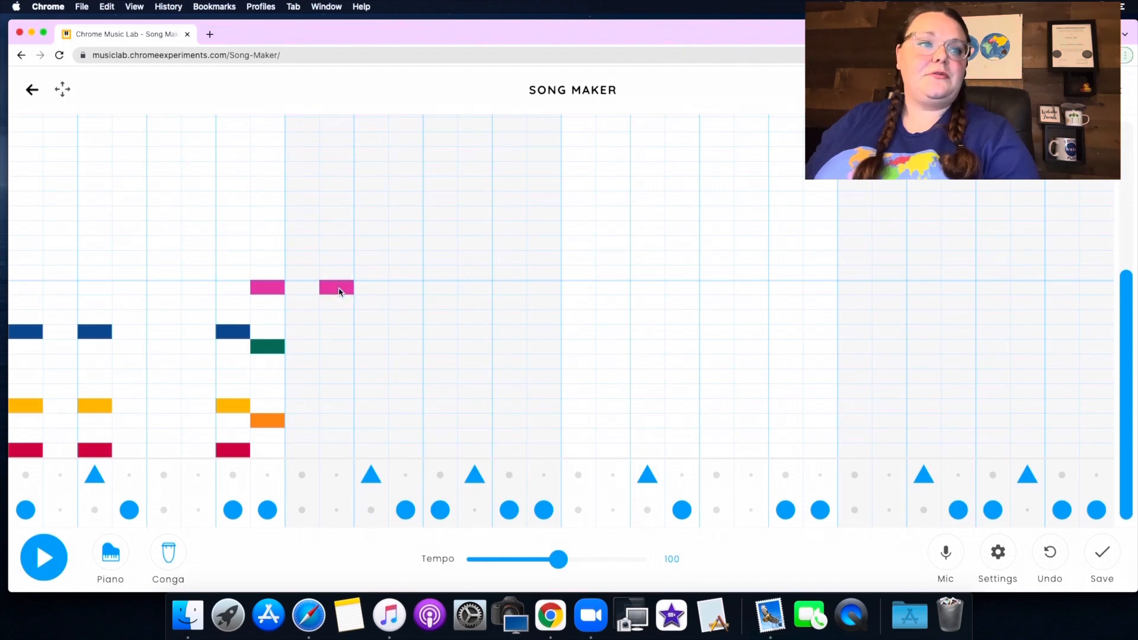
pyautogui.click(337, 348)
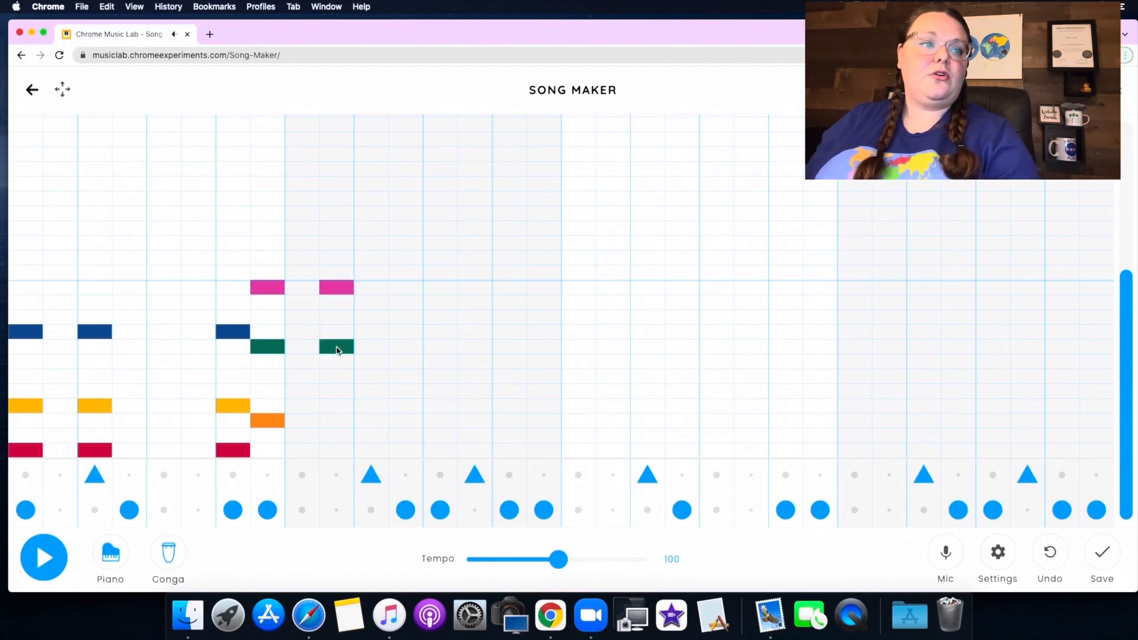
pyautogui.click(342, 423)
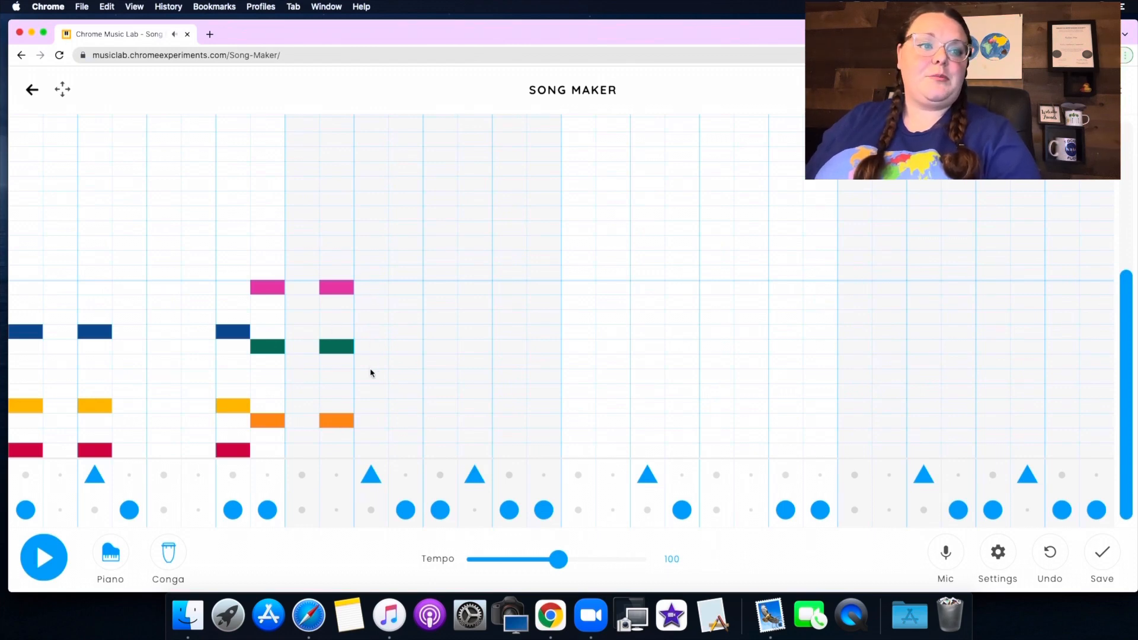
pyautogui.click(407, 288)
pyautogui.click(407, 346)
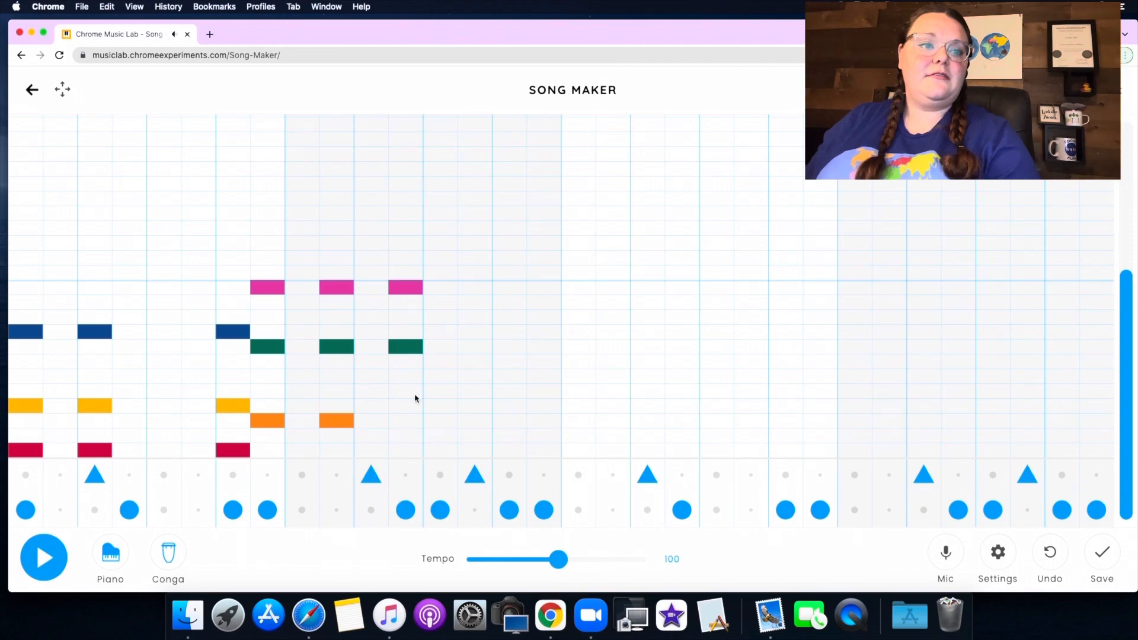
pyautogui.click(413, 422)
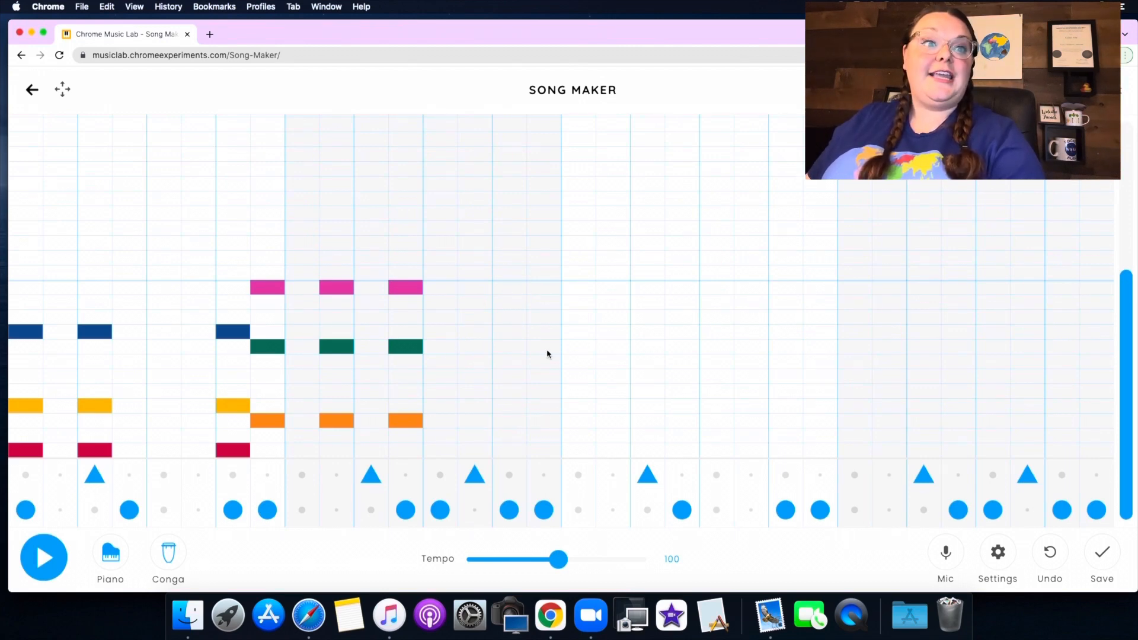
pyautogui.click(543, 288)
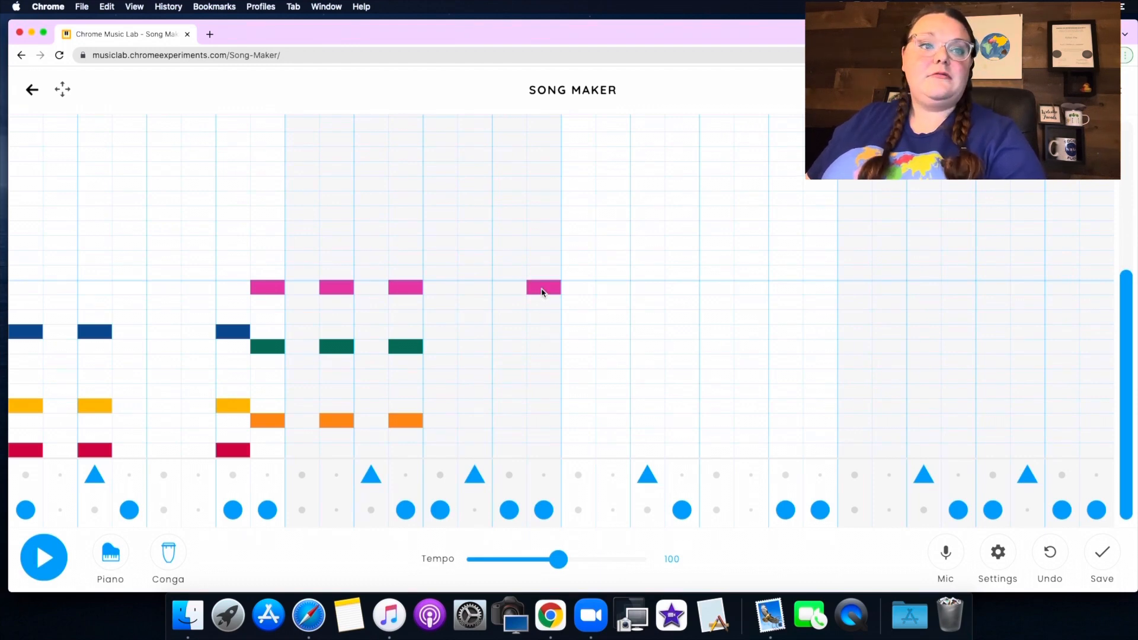
pyautogui.click(541, 346)
pyautogui.click(543, 421)
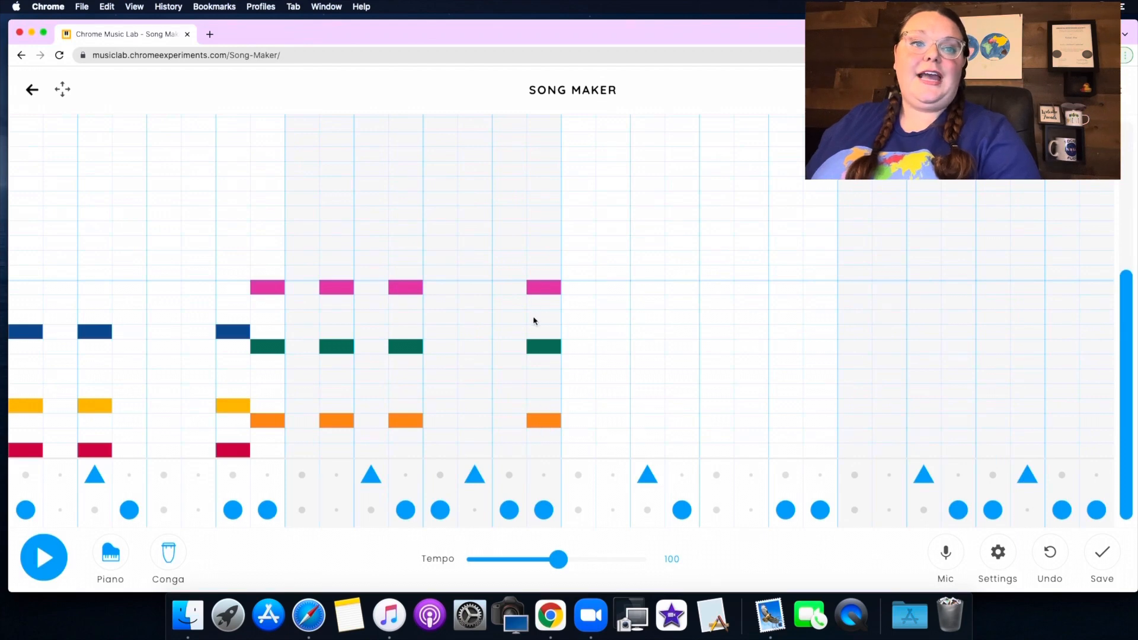
# Repeat the low C, D# and G# chord on beats 1 and 2 of bar 3
pyautogui.click(588, 453)
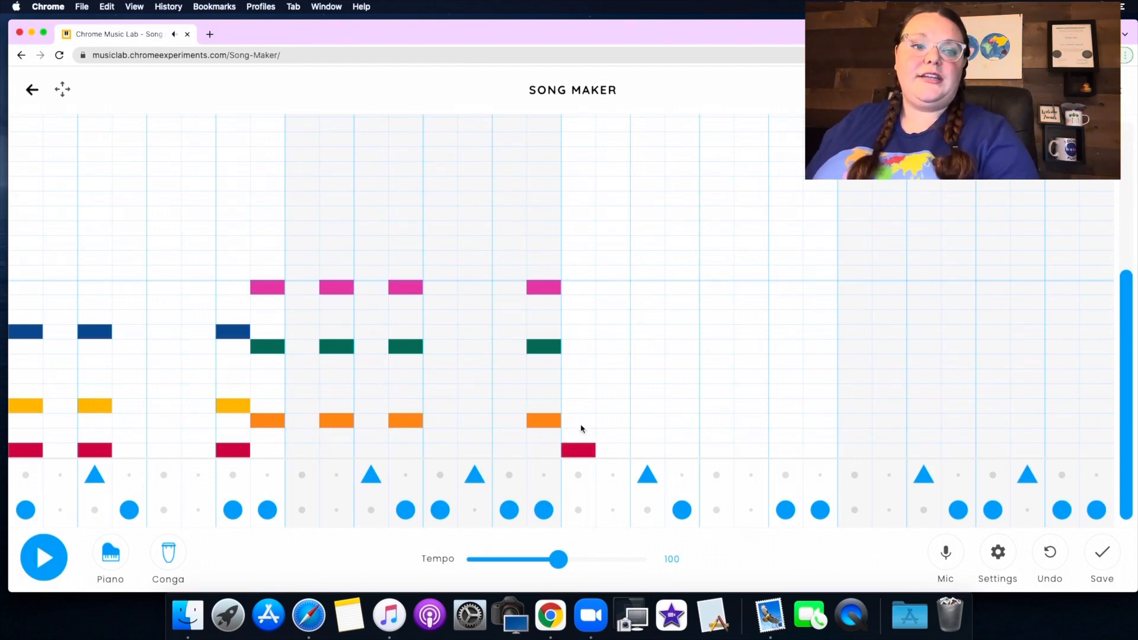
pyautogui.click(580, 409)
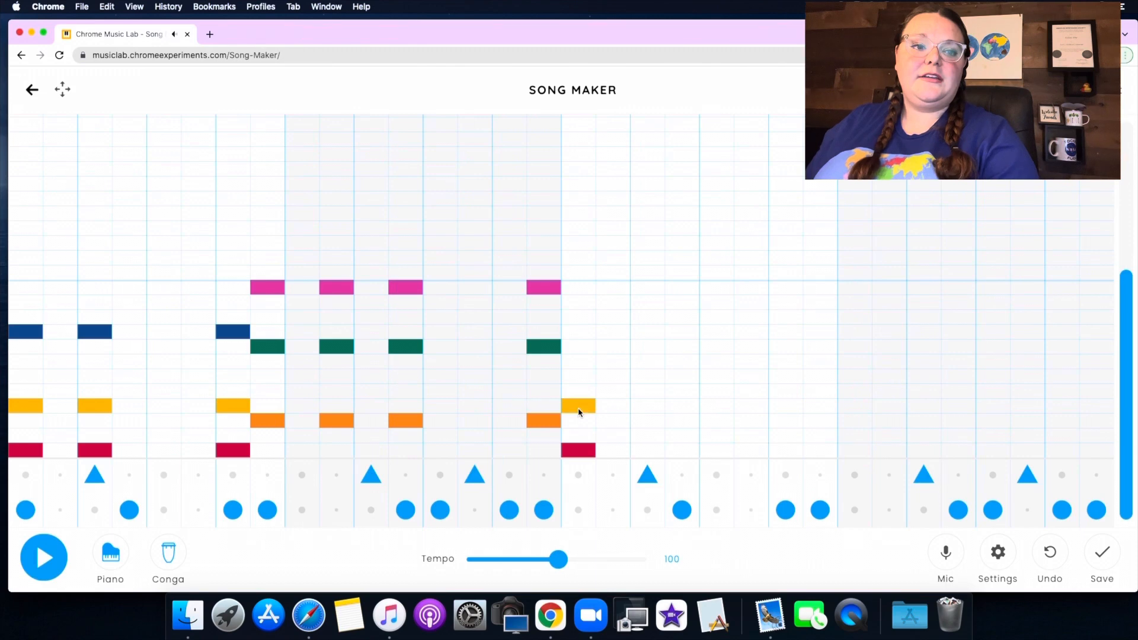
pyautogui.click(576, 334)
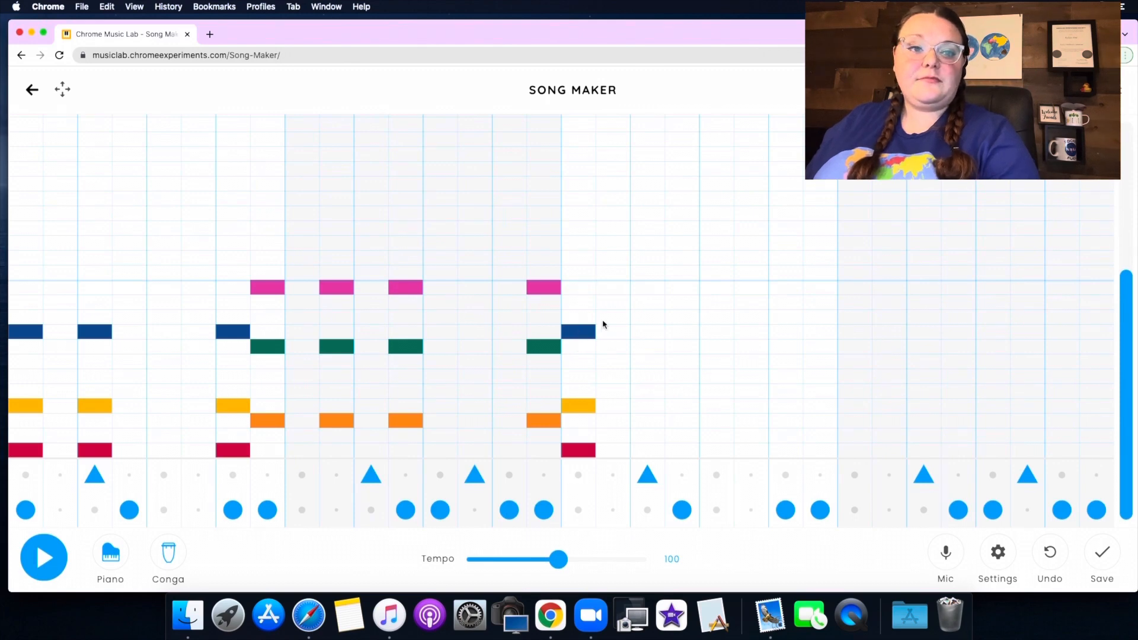
pyautogui.click(643, 455)
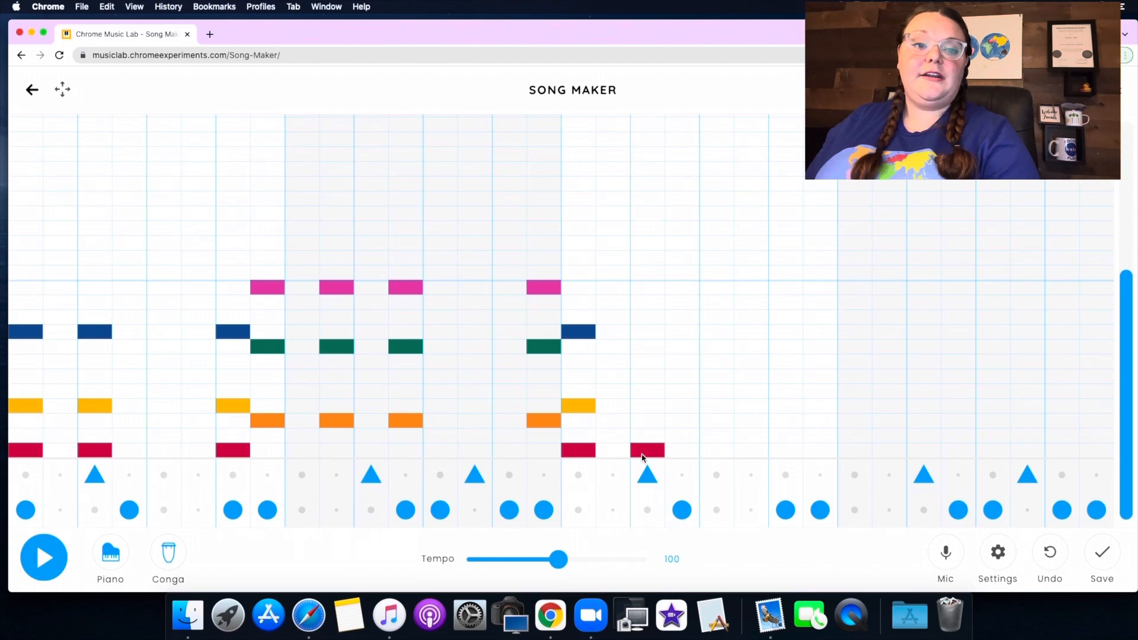
pyautogui.click(651, 406)
pyautogui.click(648, 331)
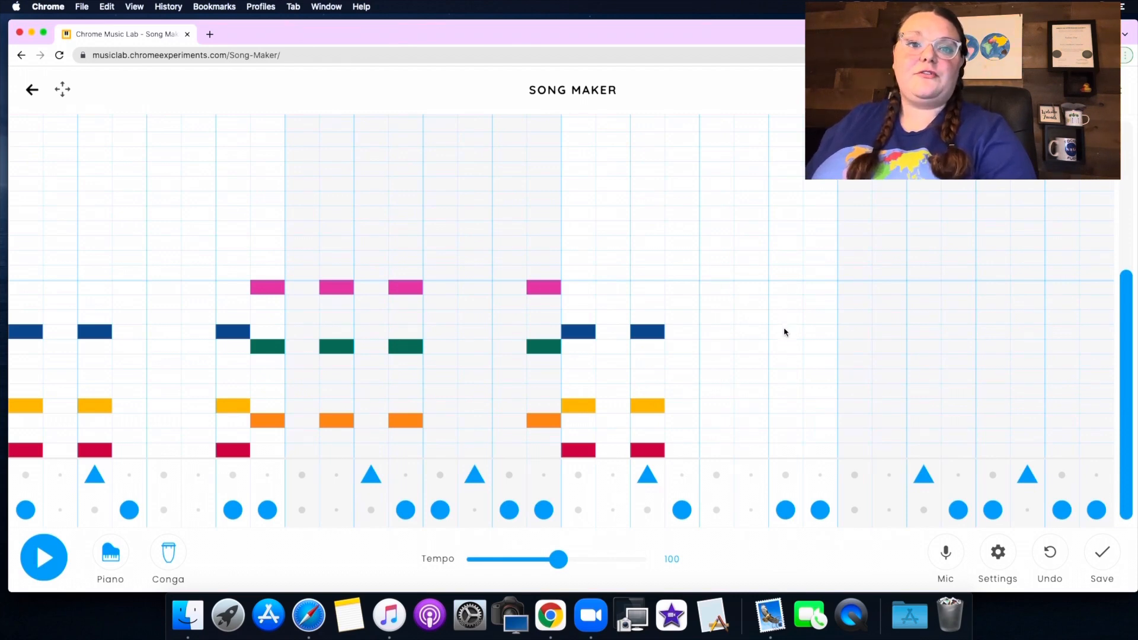
# Copy bar 1's beat 4 chords to beat 4 of bar 3: C, D# and G# on the first half, D, G and B on the second
pyautogui.click(783, 451)
pyautogui.click(786, 407)
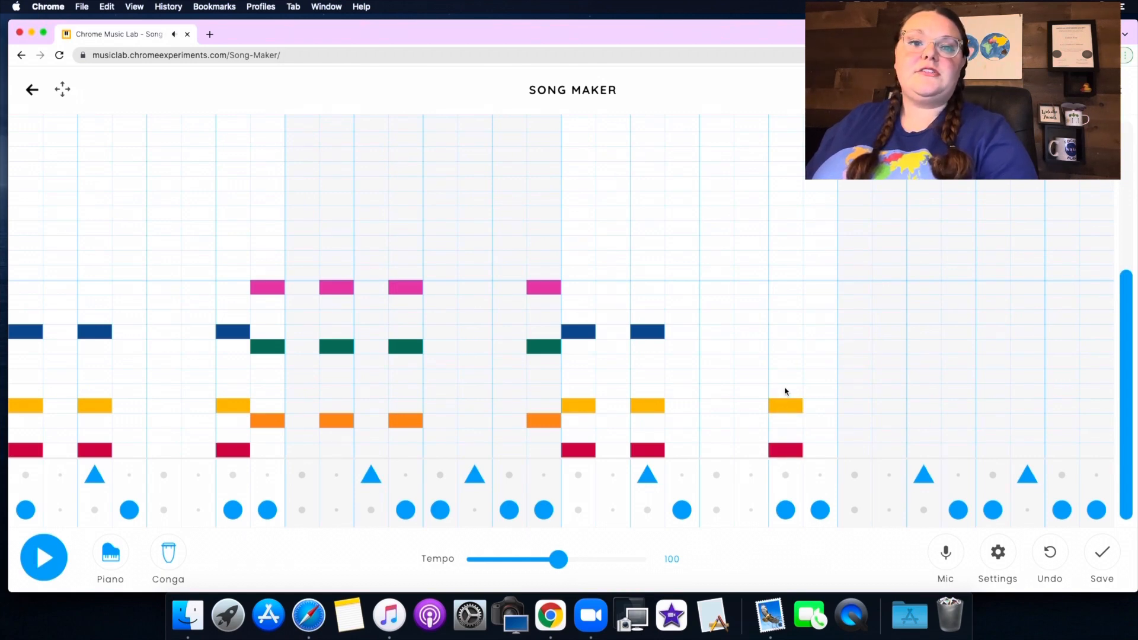
pyautogui.click(780, 333)
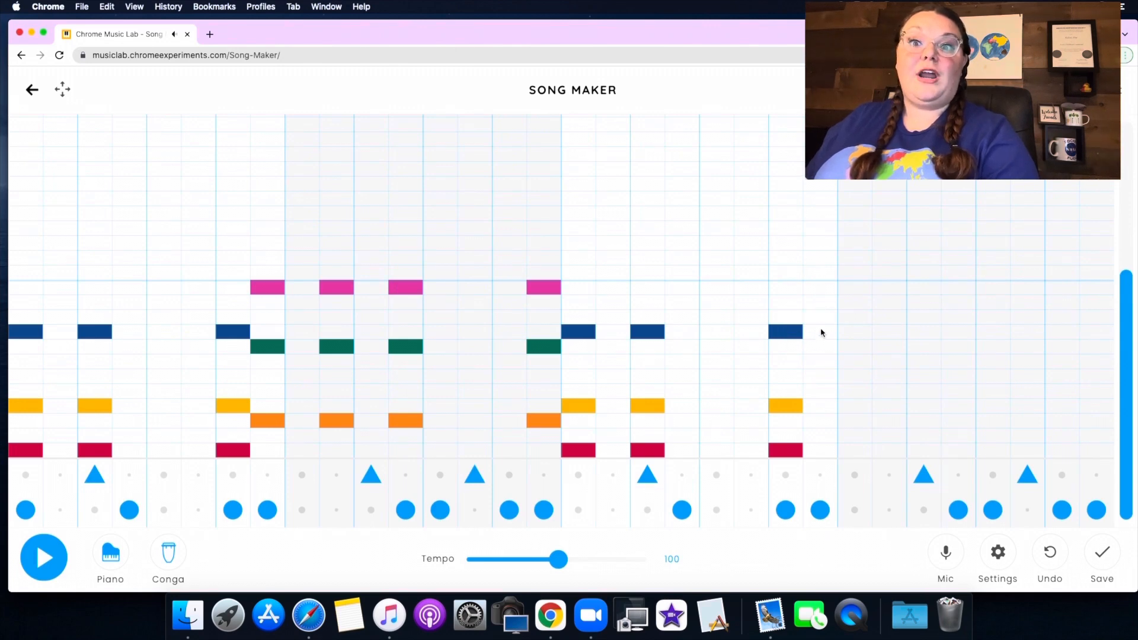
pyautogui.click(824, 291)
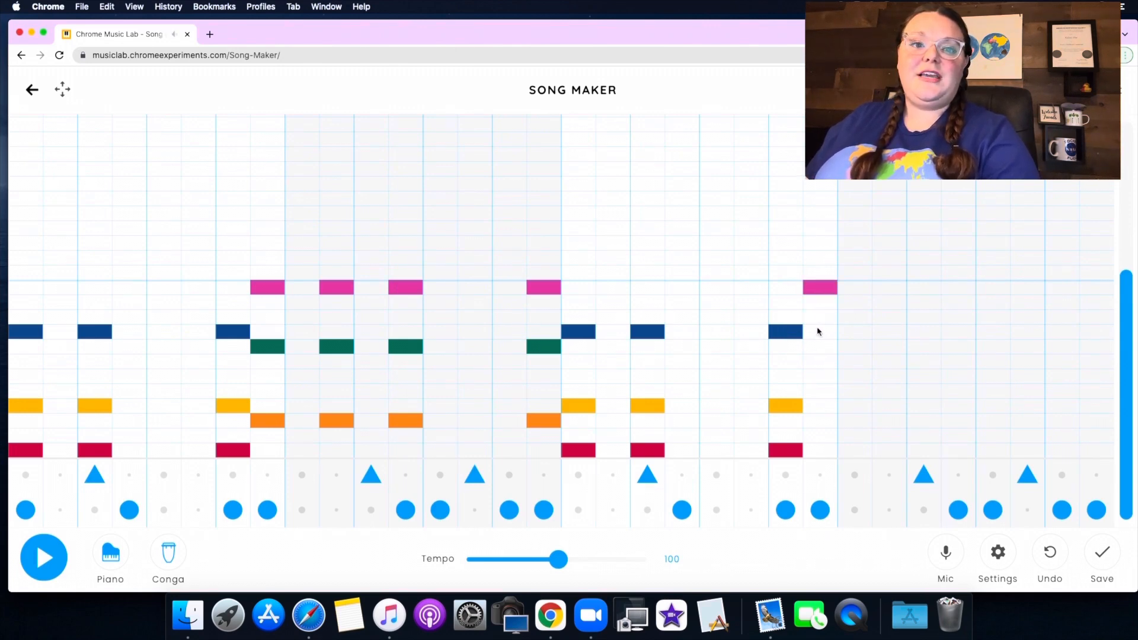
pyautogui.click(819, 347)
pyautogui.click(820, 419)
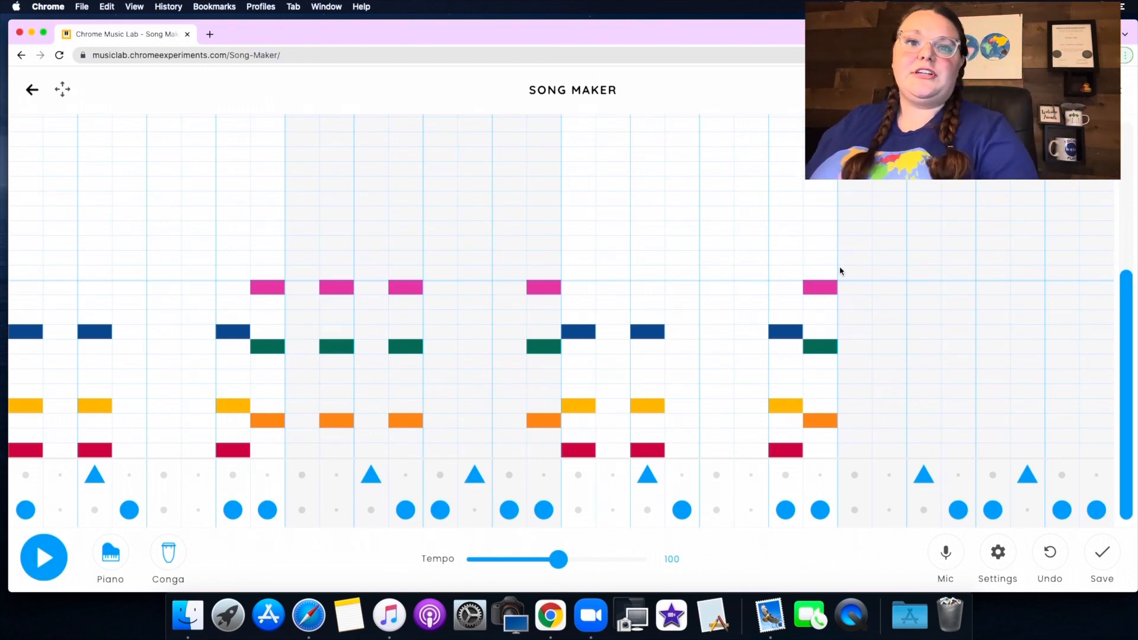
# Add the D, G and B chord in bar 4 on the second halves of beats 1 and 2 and the first half of beat 3
pyautogui.click(894, 287)
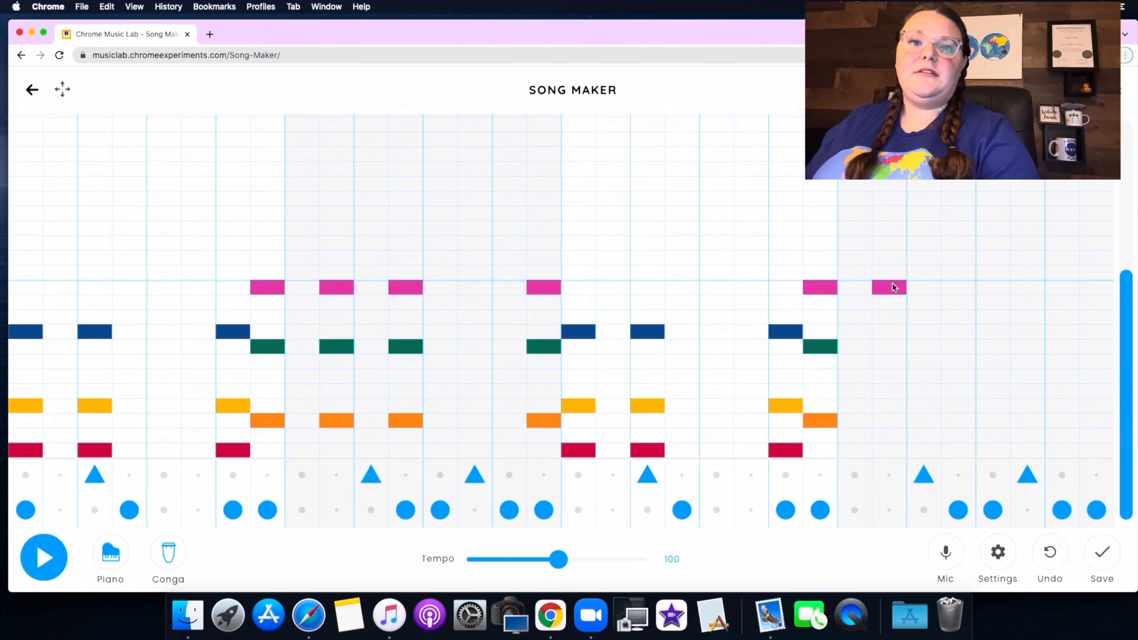
pyautogui.click(899, 347)
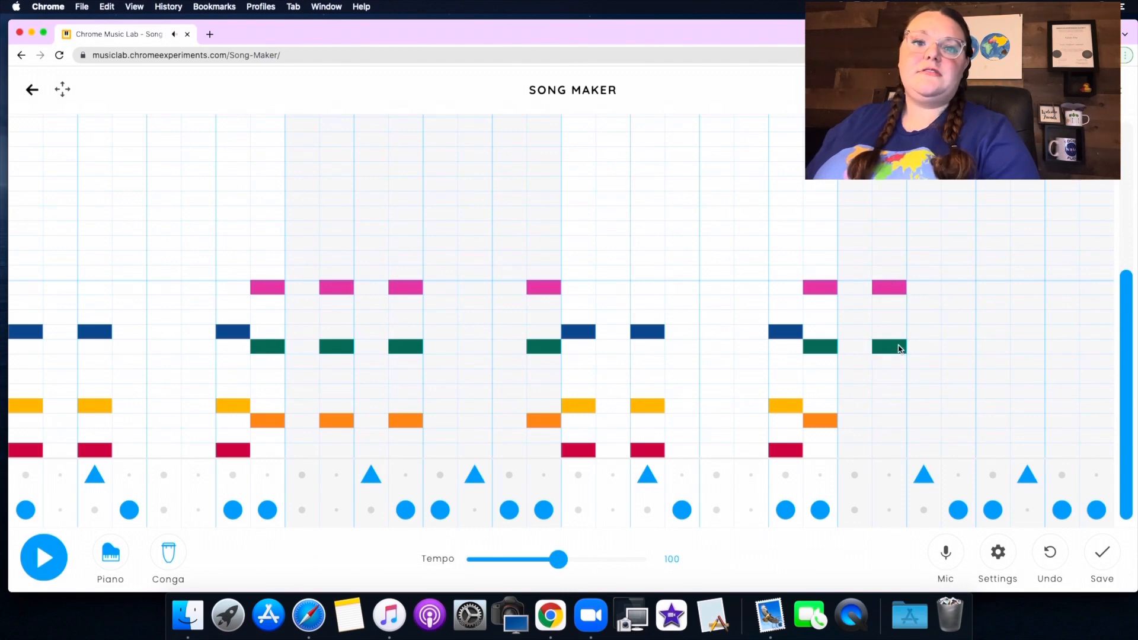
pyautogui.click(886, 423)
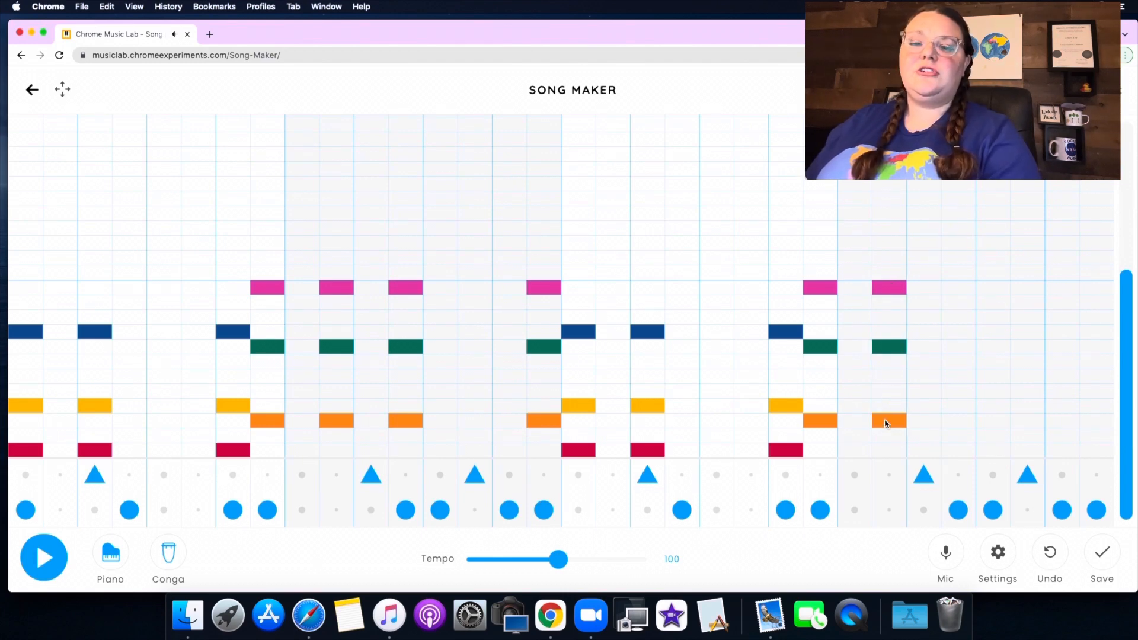
pyautogui.click(951, 290)
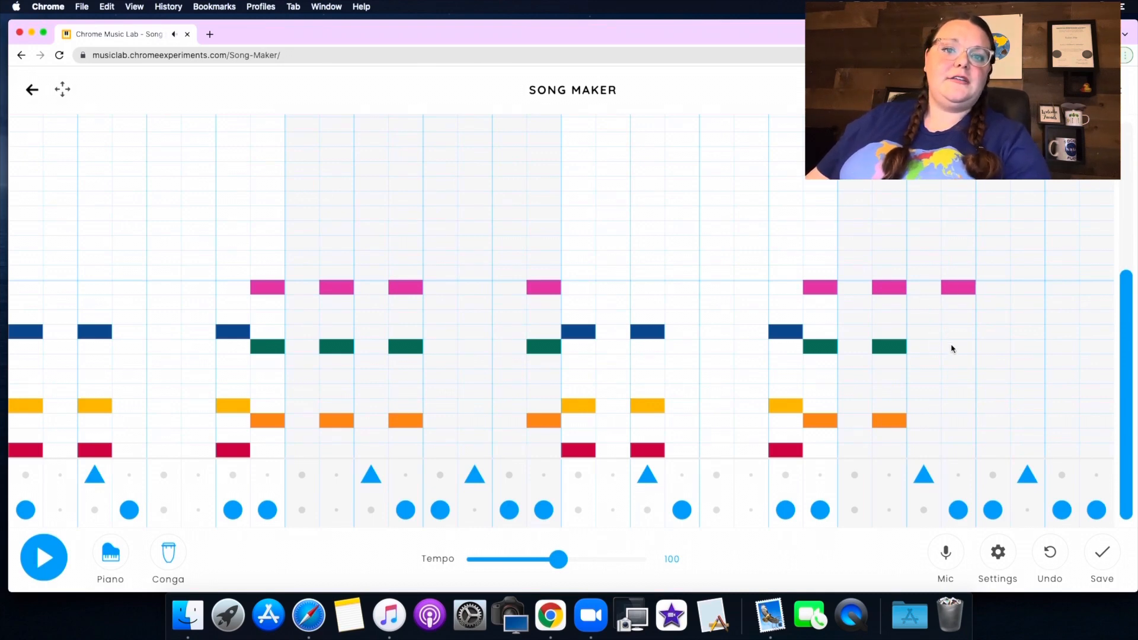
pyautogui.click(952, 346)
pyautogui.click(955, 422)
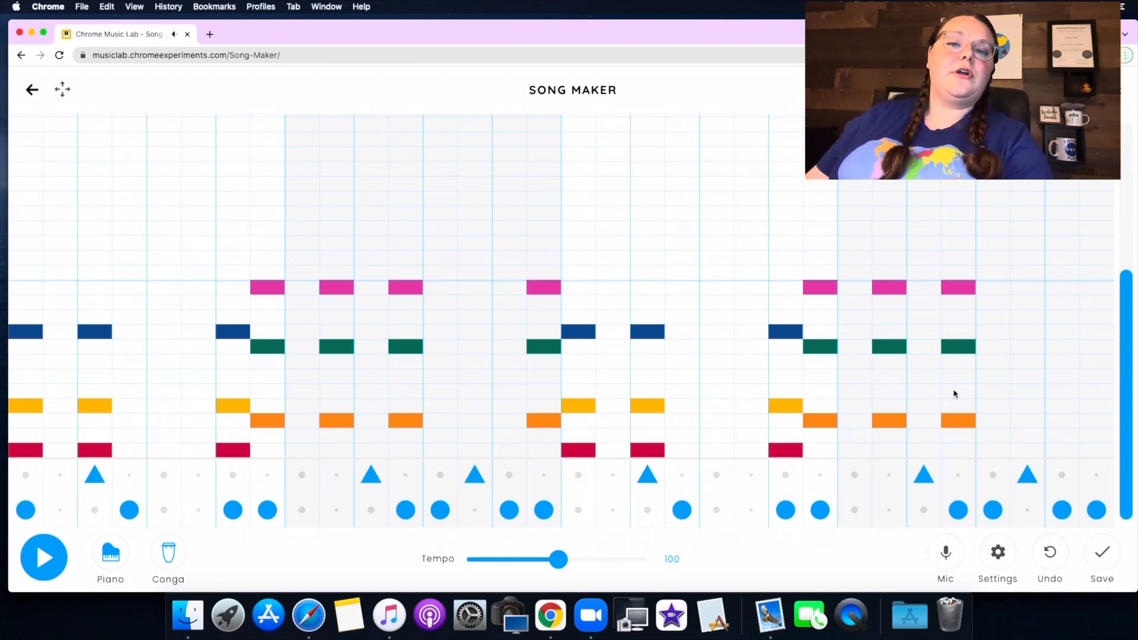
pyautogui.click(985, 290)
pyautogui.click(982, 350)
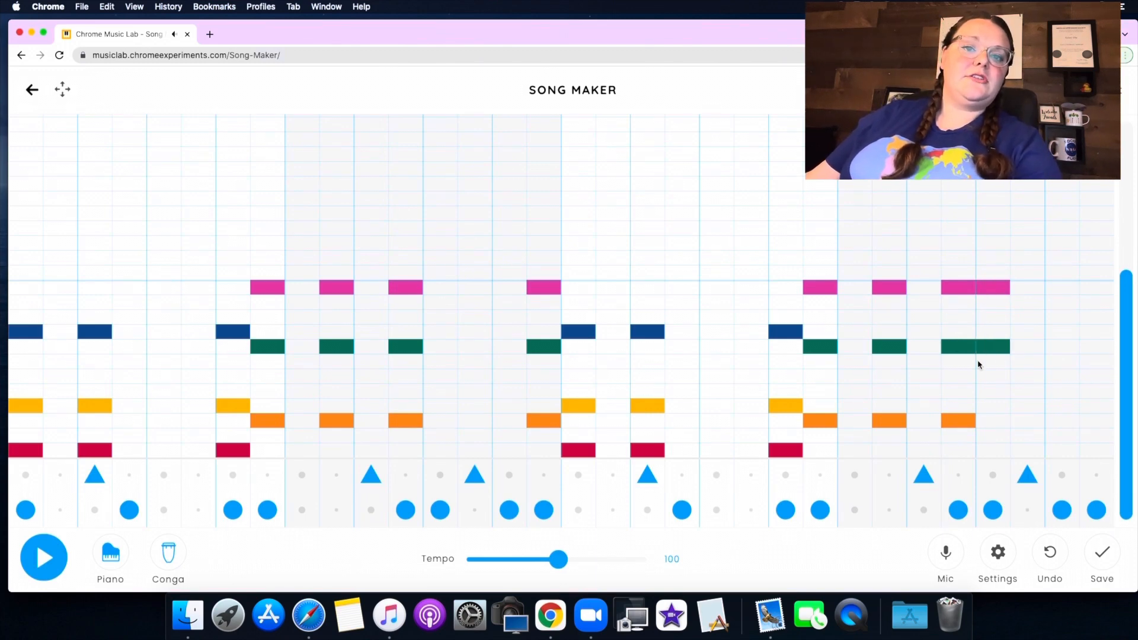
pyautogui.click(986, 423)
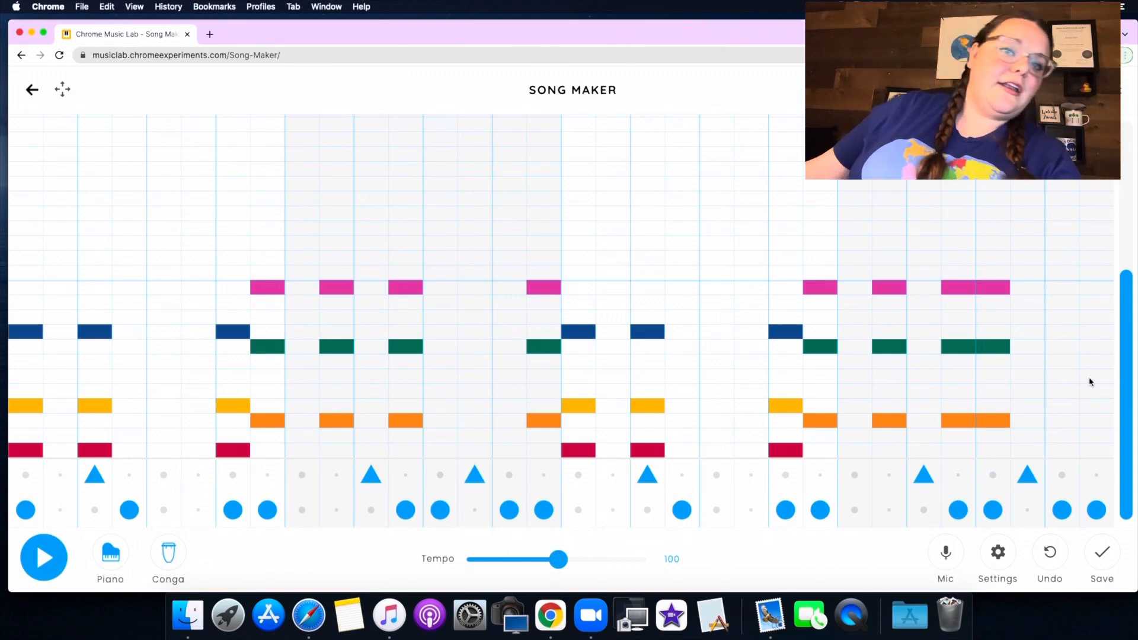
# End bar 4 with single notes on beat 4: low F on the first half and G on the second half
pyautogui.click(1050, 363)
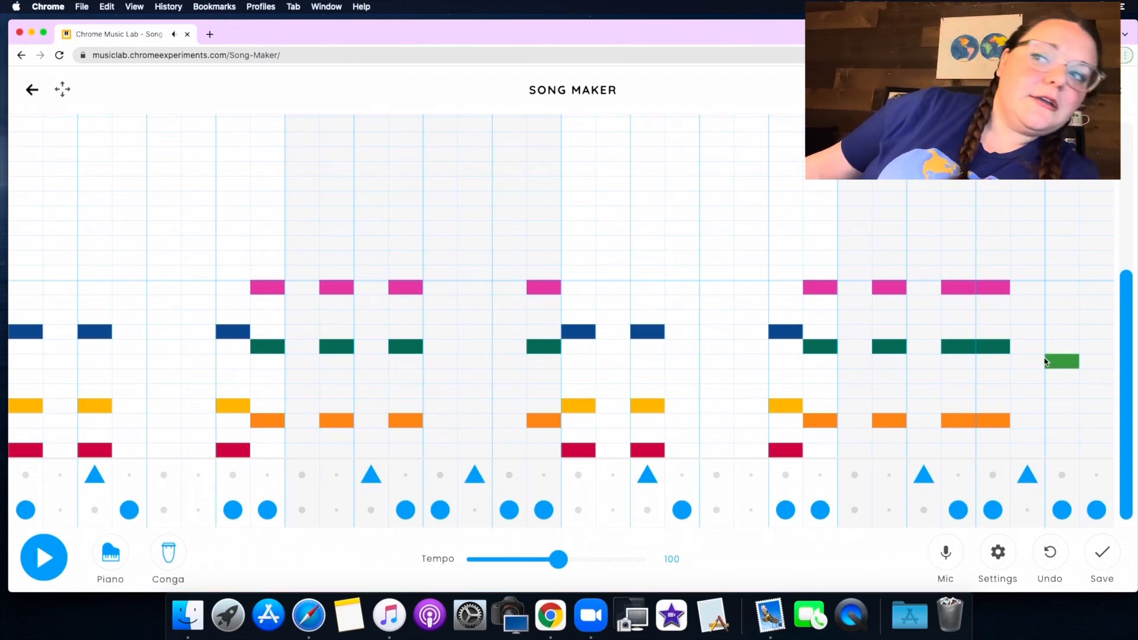
pyautogui.click(1047, 378)
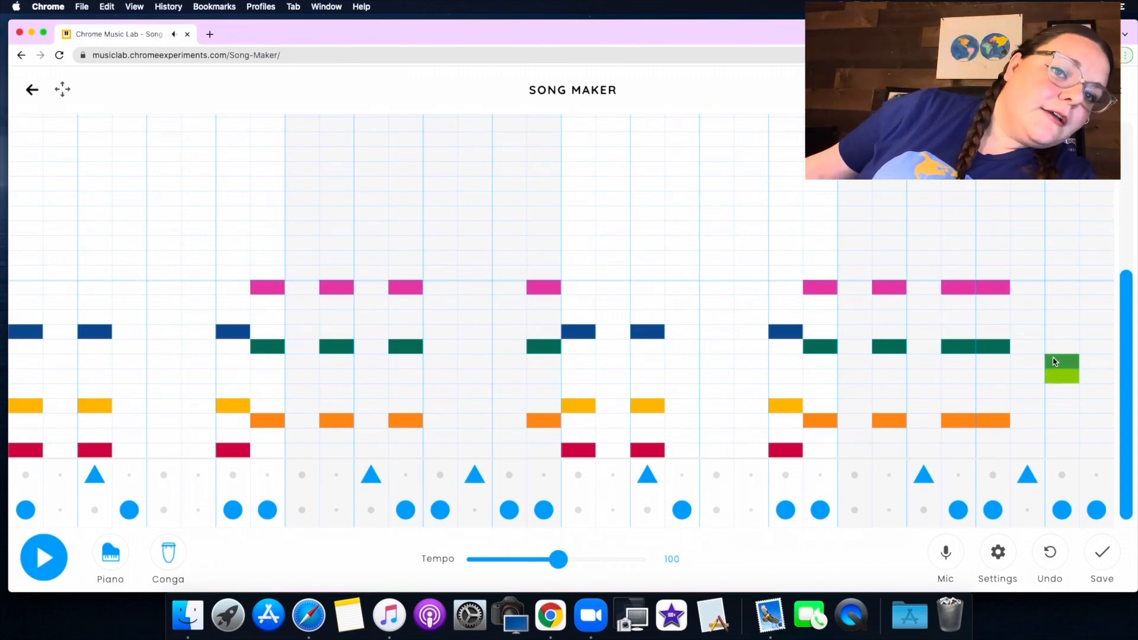
pyautogui.click(1055, 361)
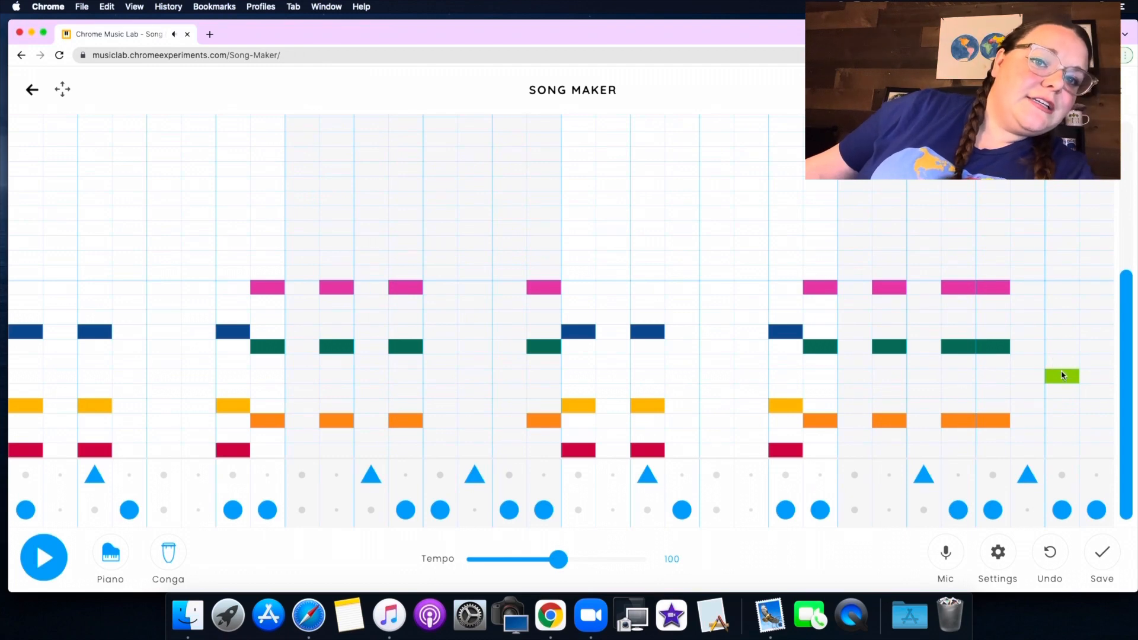
pyautogui.click(1093, 341)
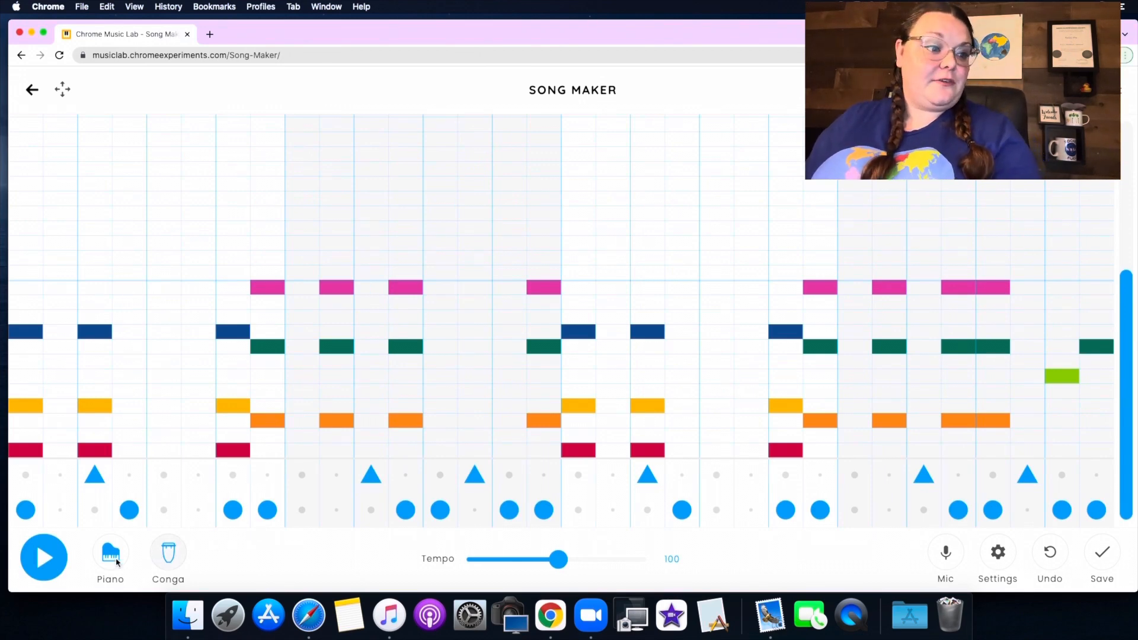
# Play the four-bar song through to check the chords against the conga rhythm, and stop playback
pyautogui.click(58, 570)
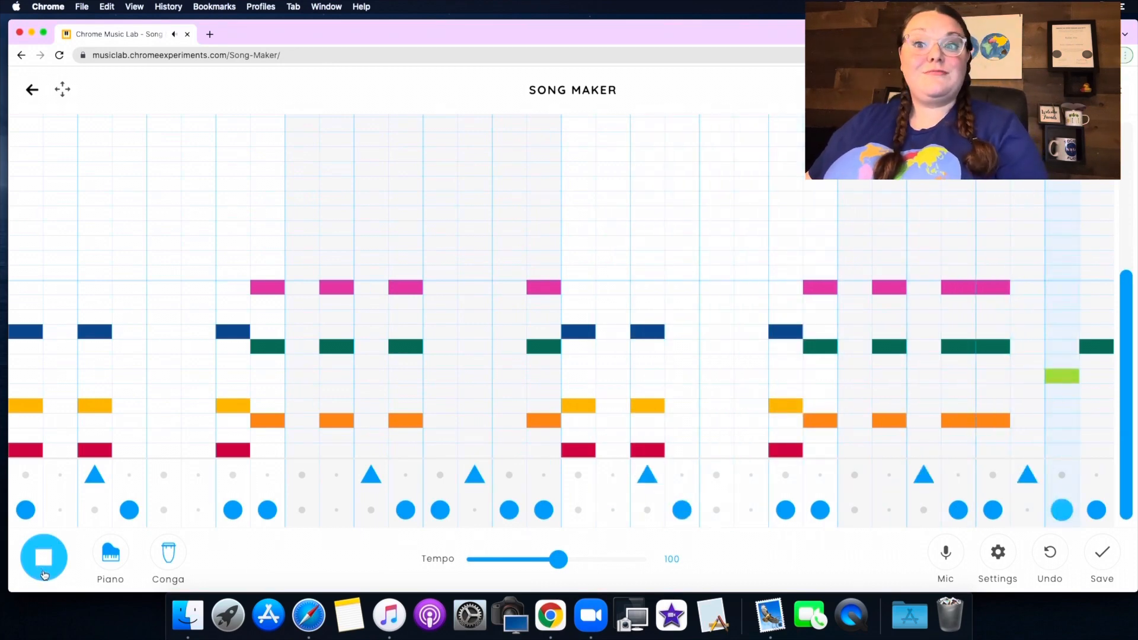
pyautogui.click(44, 557)
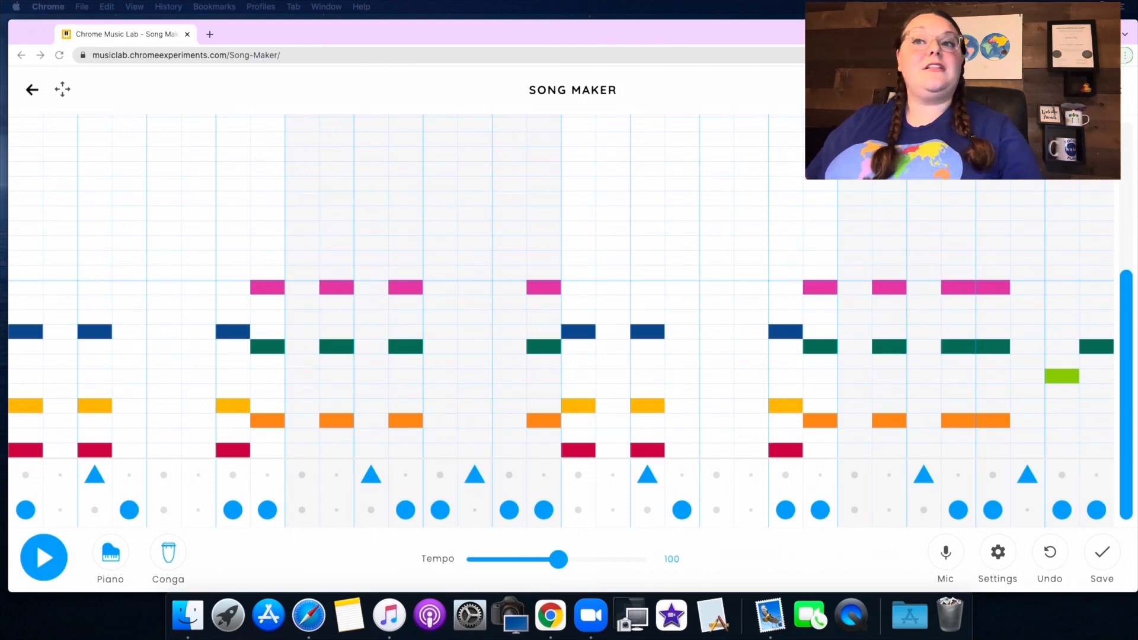
pyautogui.click(1127, 485)
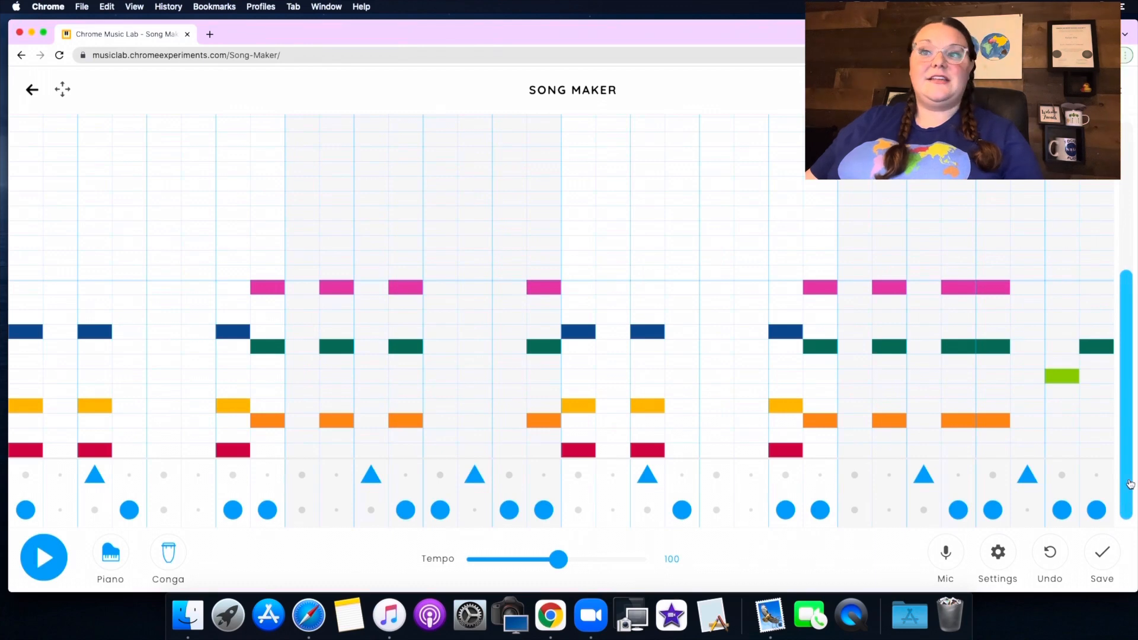
# Add bar 1's melody above the chords: D#-G# on beats 2 and 3, D#-D on beat 4, one note per half beat; play it back
pyautogui.moveTo(1131, 485); pyautogui.dragTo(1134, 323)
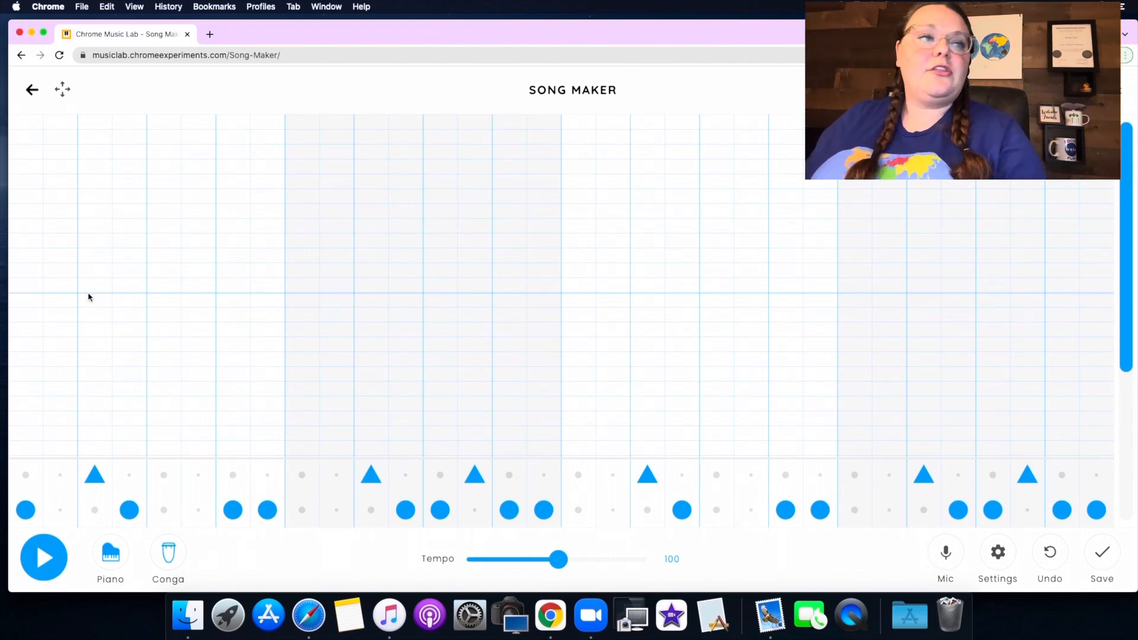
pyautogui.click(92, 248)
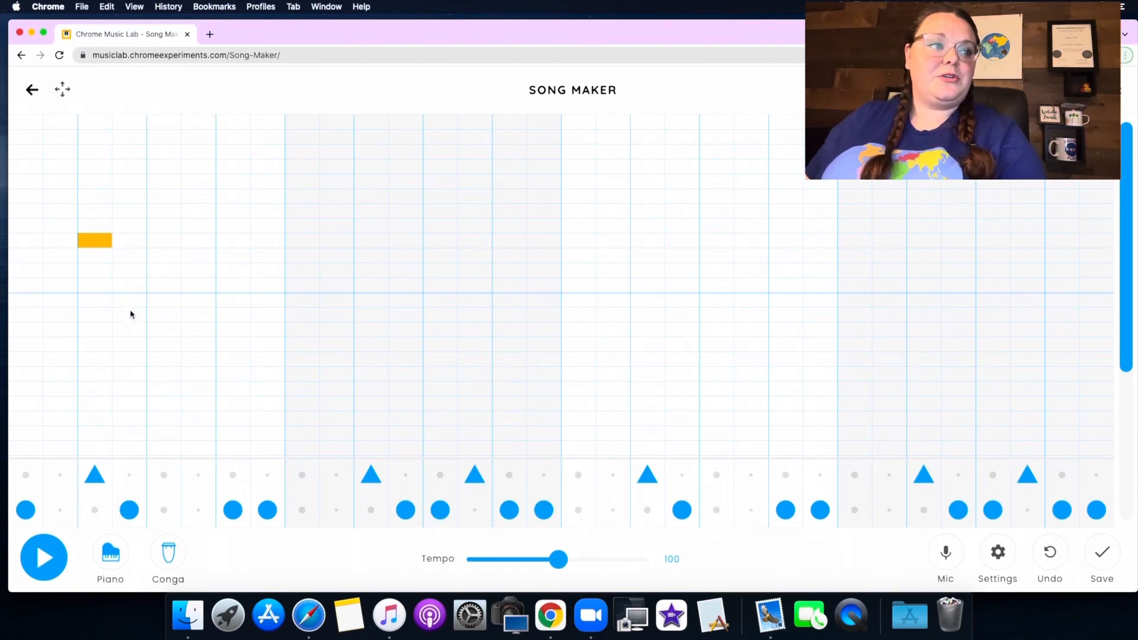
pyautogui.click(132, 349)
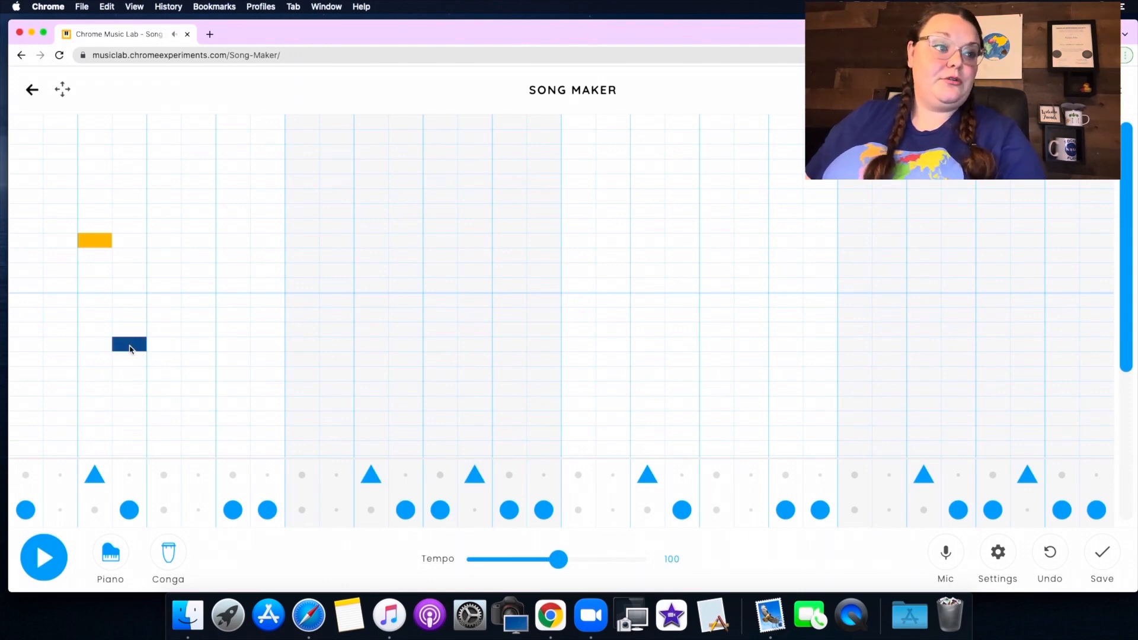
pyautogui.click(157, 240)
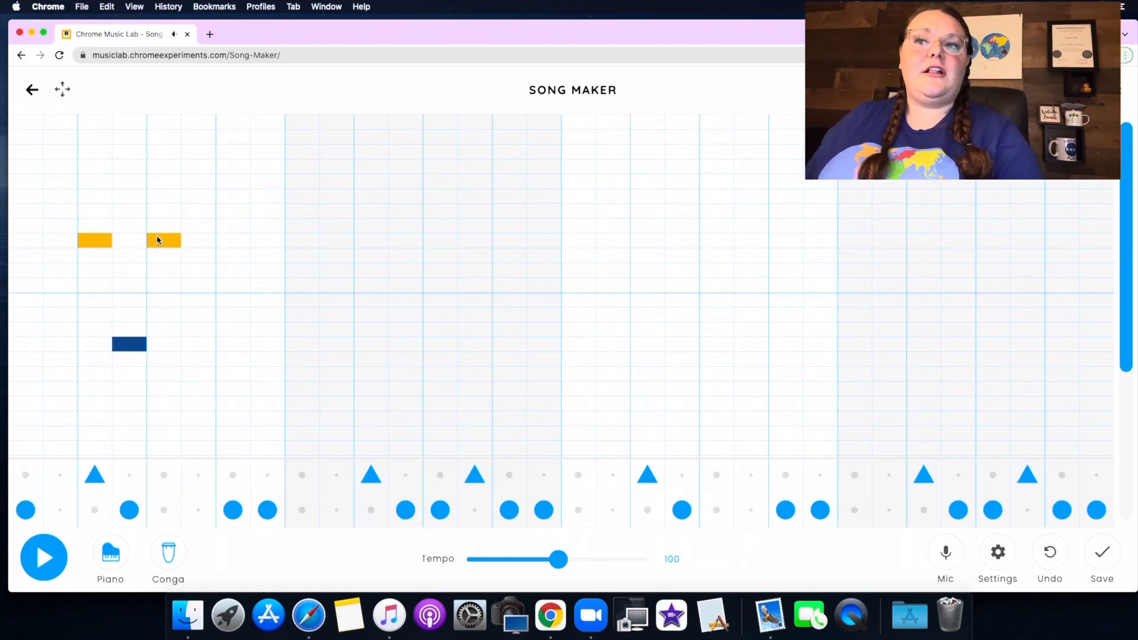
pyautogui.click(209, 347)
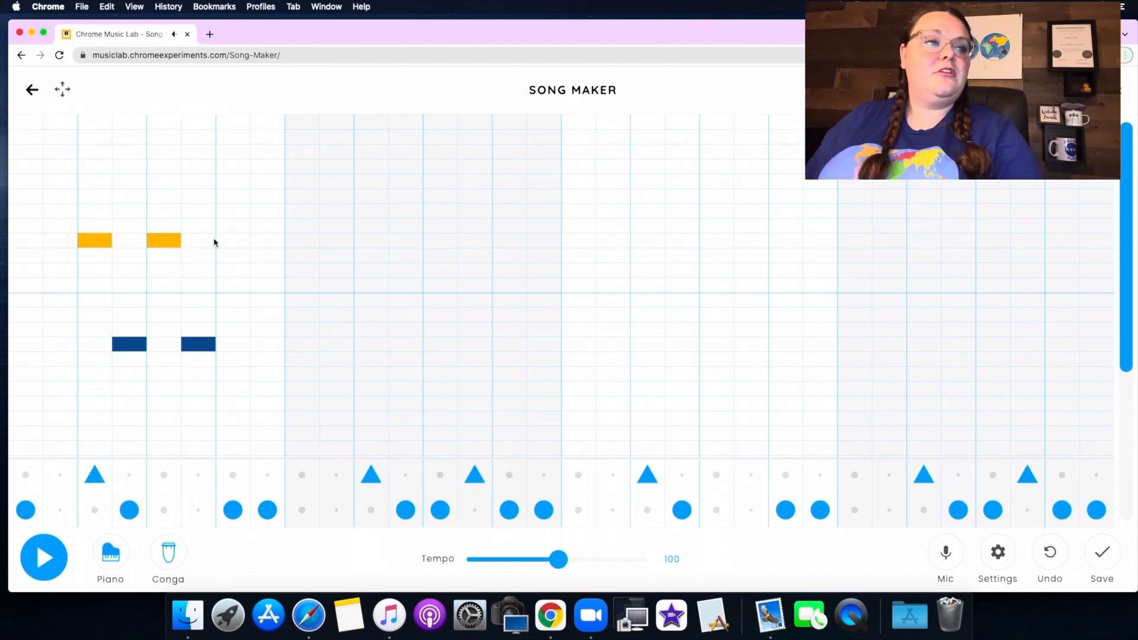
pyautogui.click(227, 244)
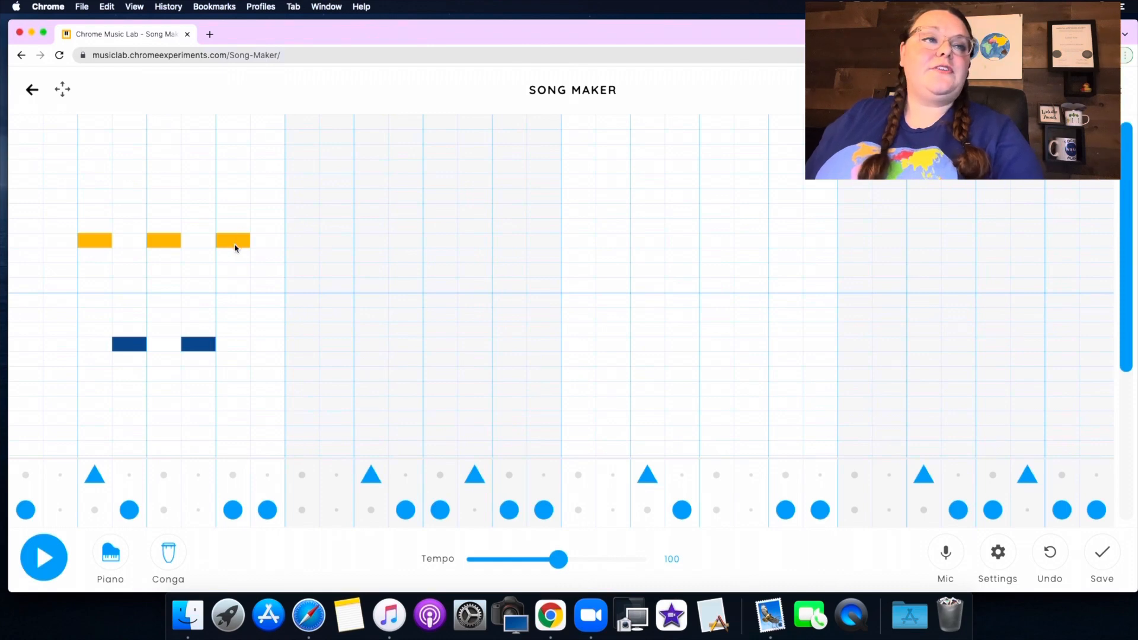
pyautogui.click(263, 259)
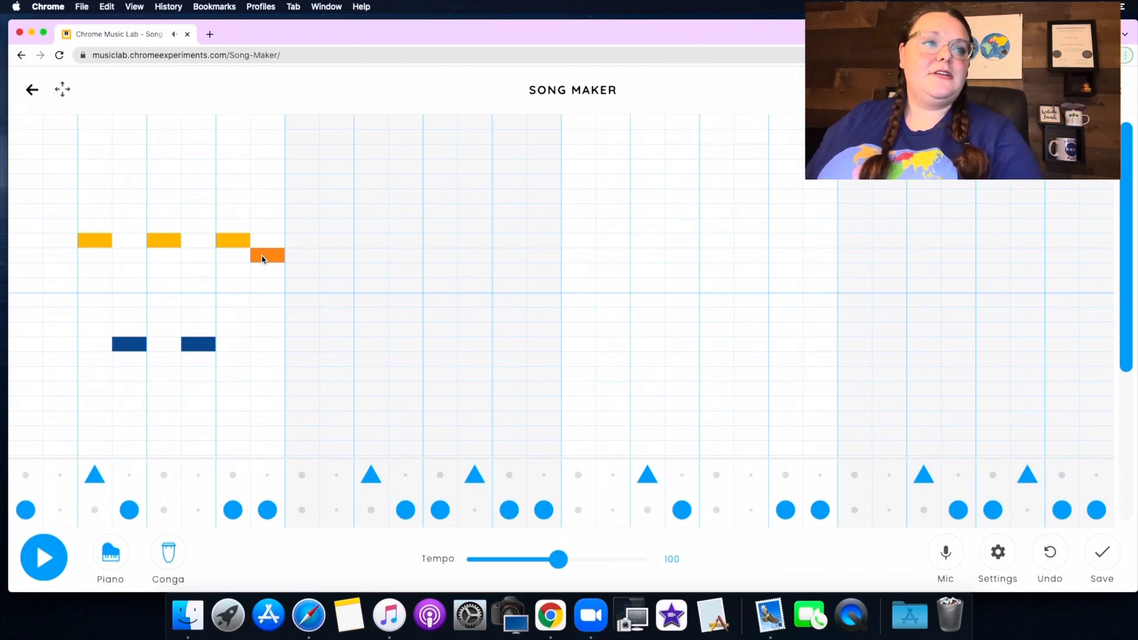
pyautogui.click(45, 570)
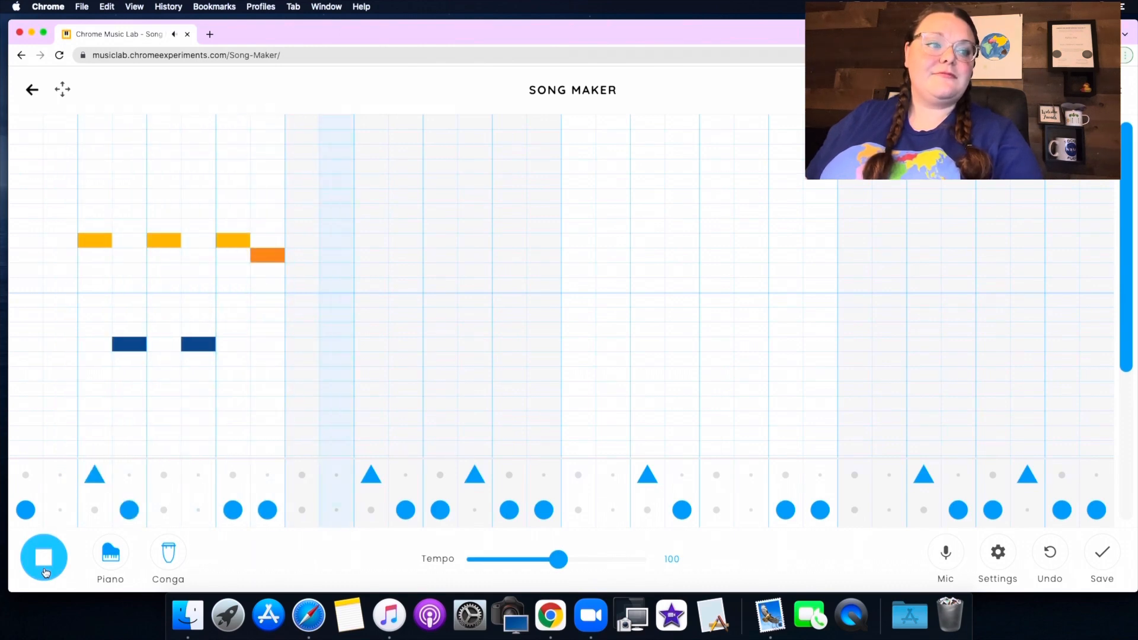
pyautogui.click(45, 570)
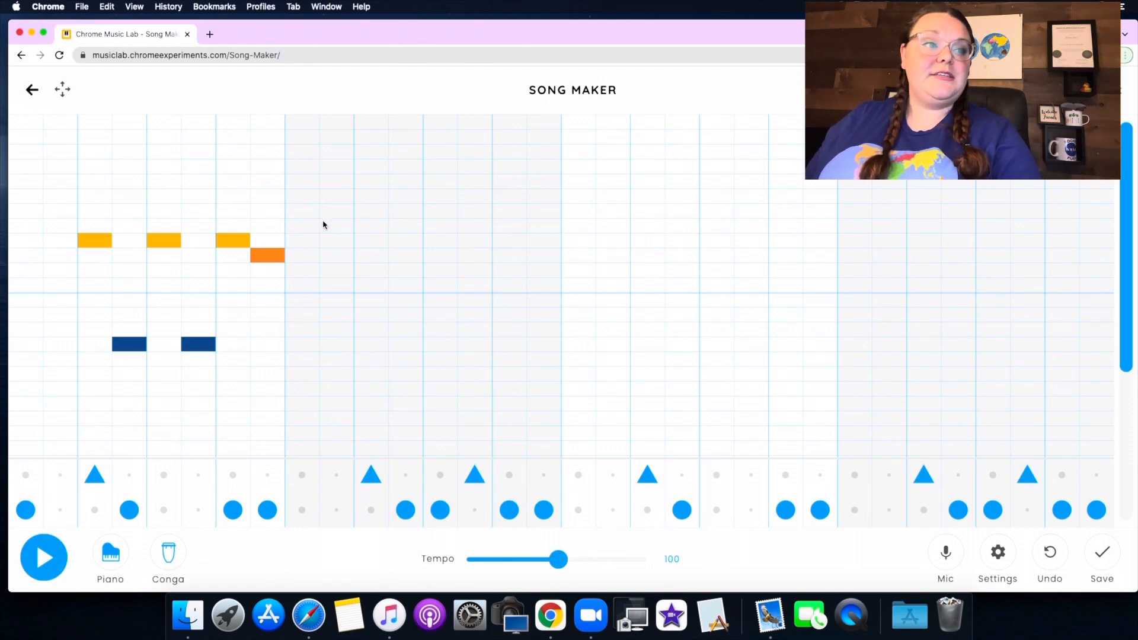
# Add bar 2's melody on the second halves of the beats: B on beat 1, G on beat 2, F on beat 3 and G on beat 4
pyautogui.click(333, 301)
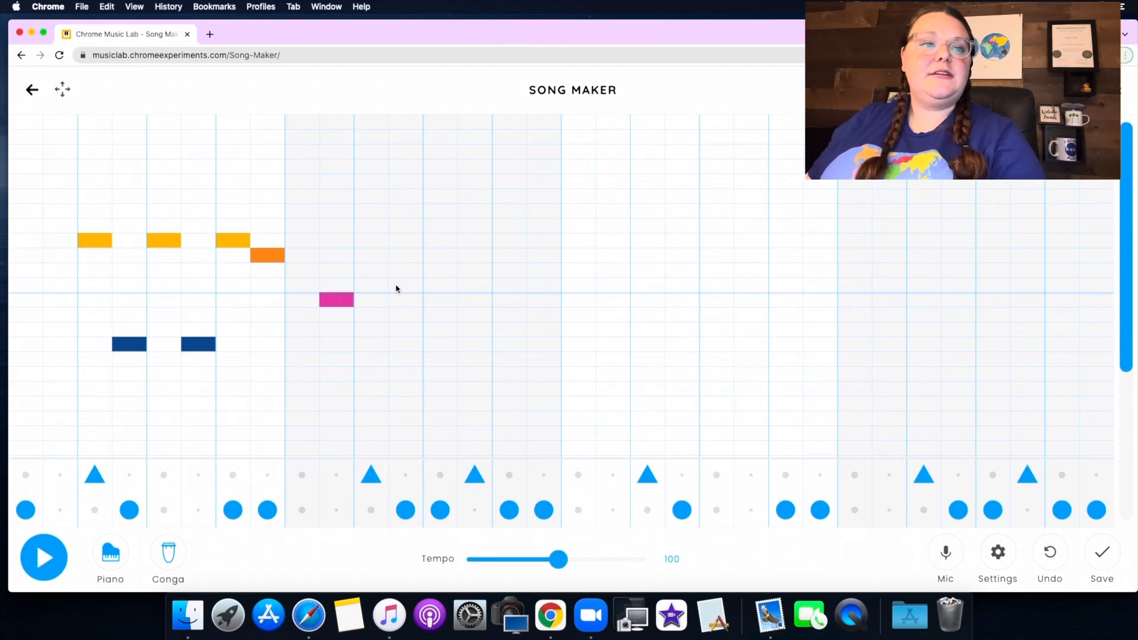
pyautogui.click(405, 359)
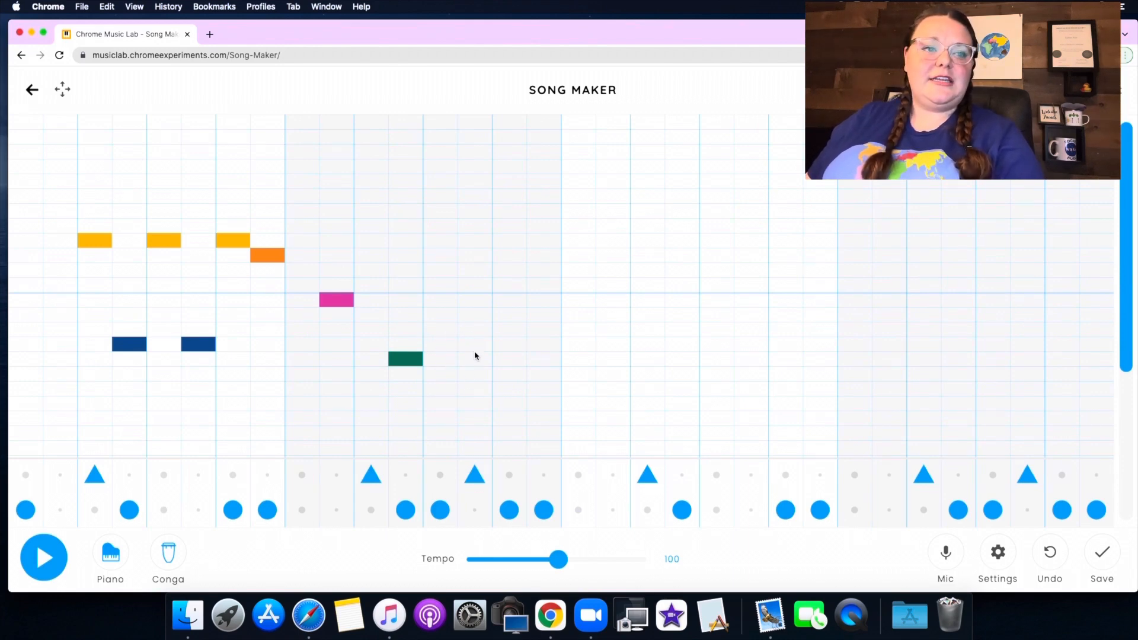
pyautogui.click(475, 389)
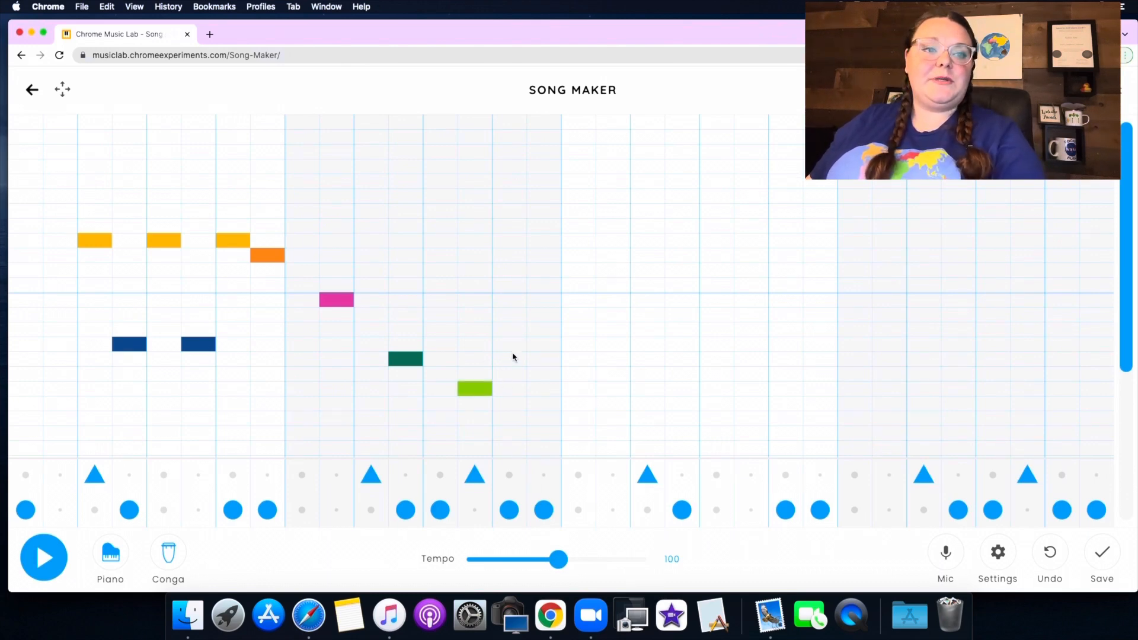
pyautogui.click(540, 363)
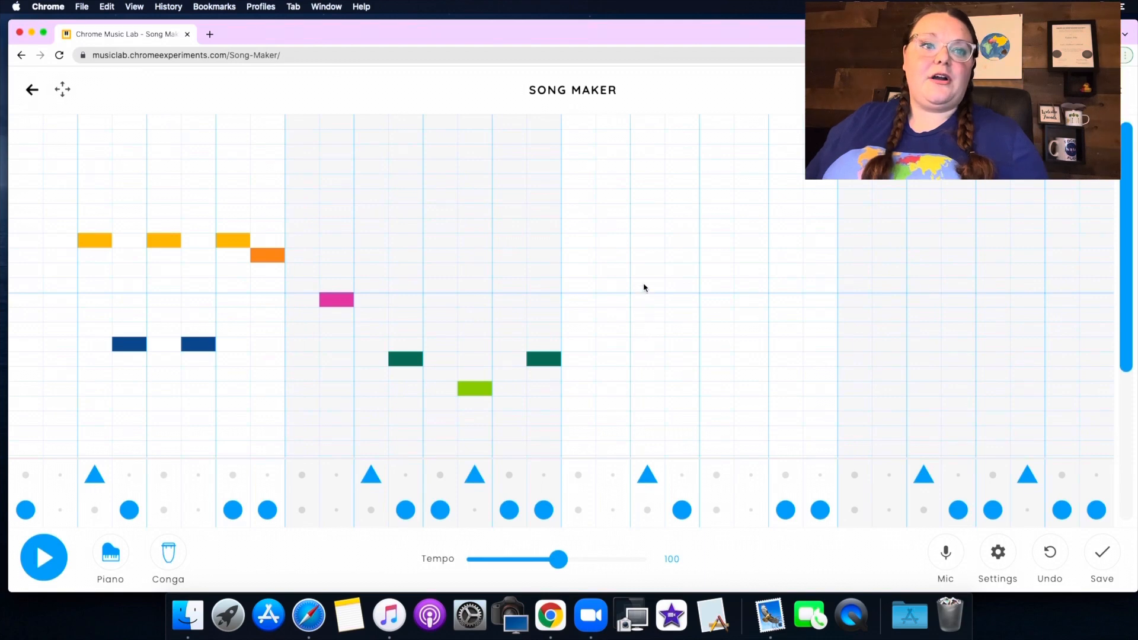
# Add bar 3's melody in half-beat notes: high D# and G# on beats 2 and 3, high D# and F on beat 4
pyautogui.click(641, 230)
pyautogui.click(638, 238)
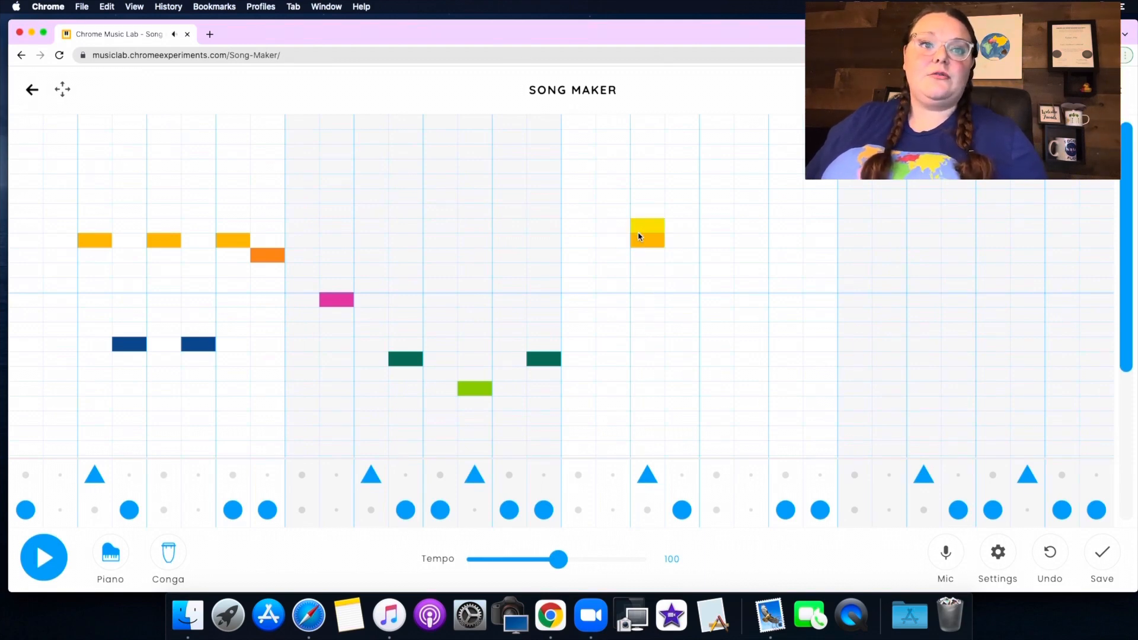
pyautogui.click(639, 230)
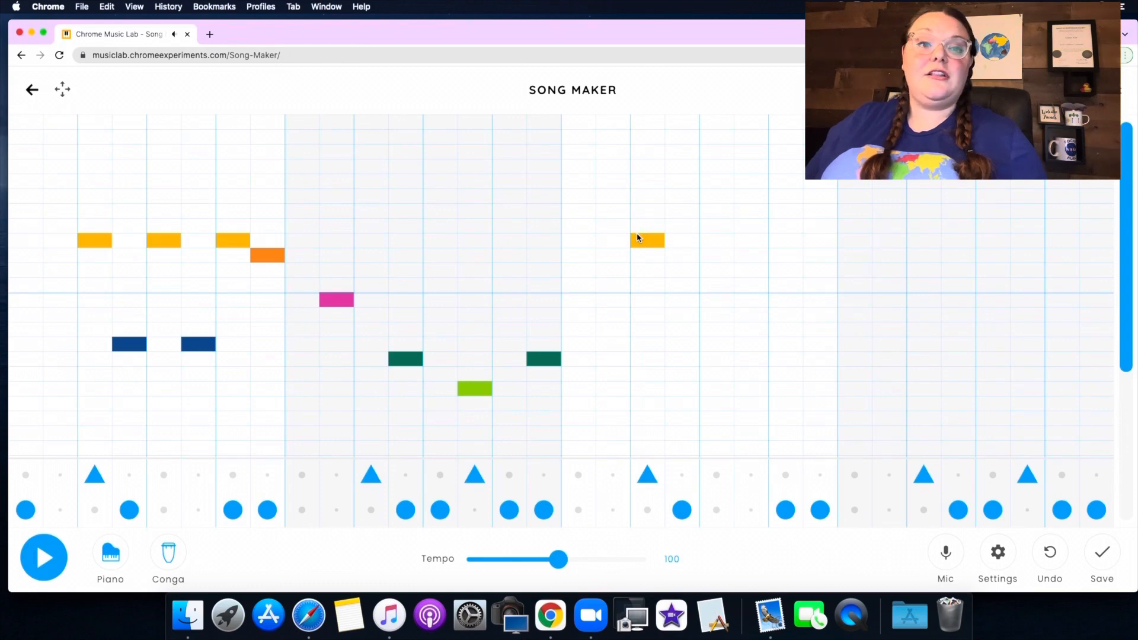
pyautogui.click(680, 343)
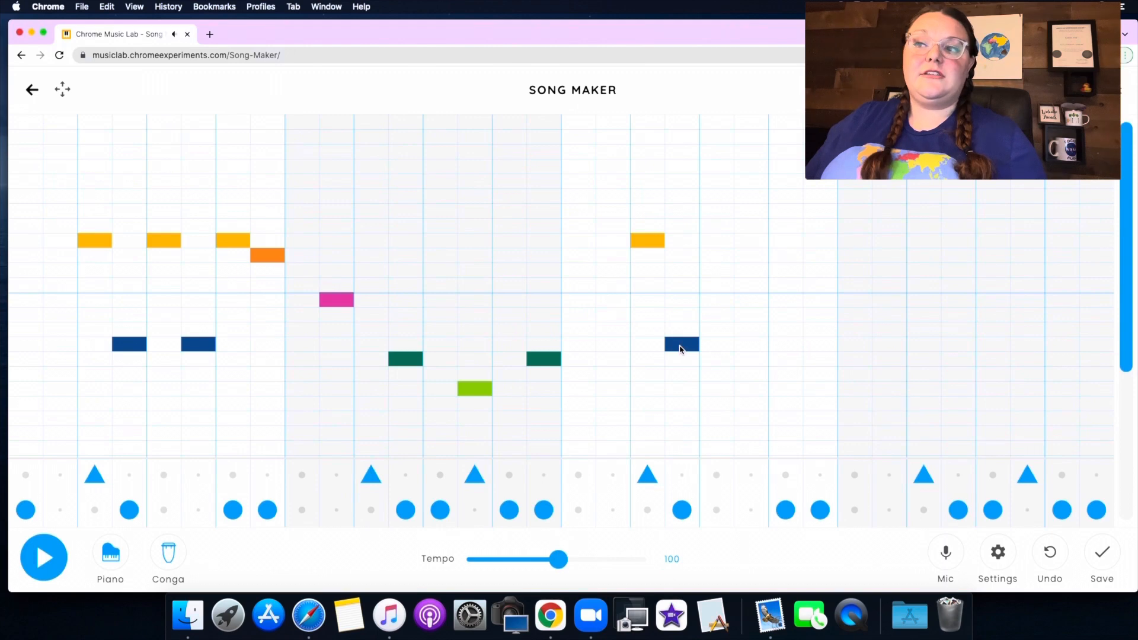
pyautogui.click(711, 243)
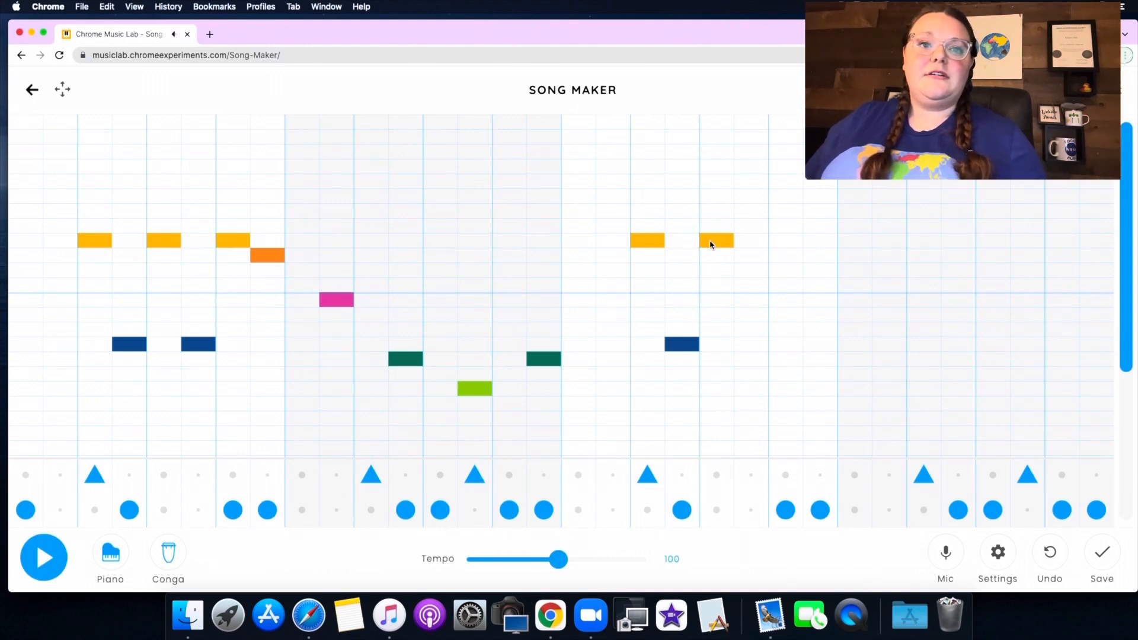
pyautogui.click(756, 349)
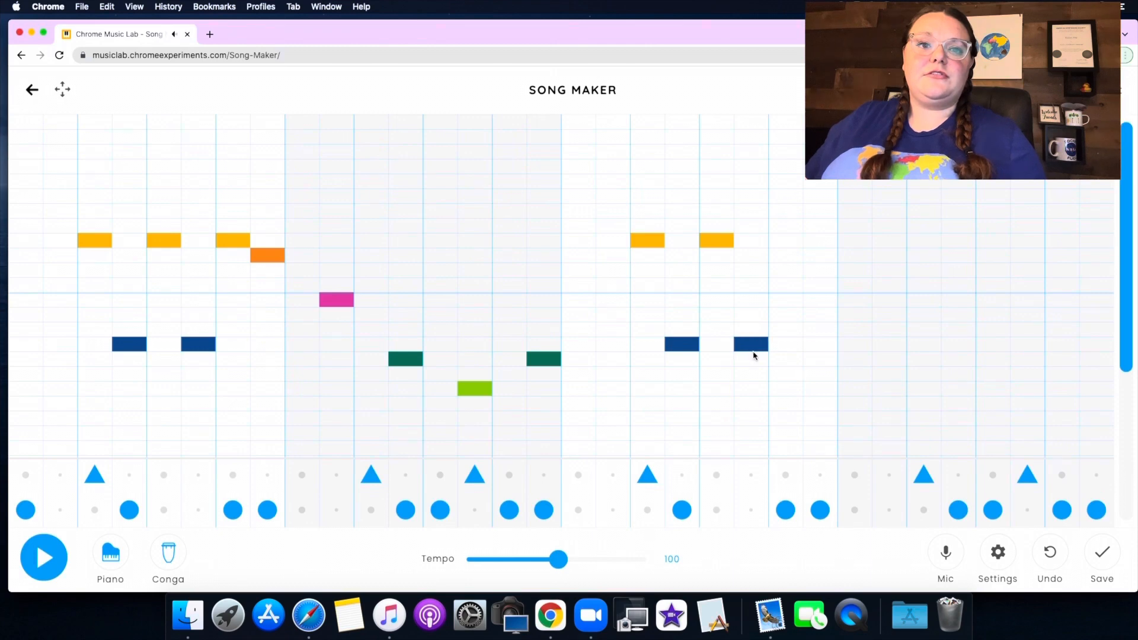
pyautogui.click(786, 246)
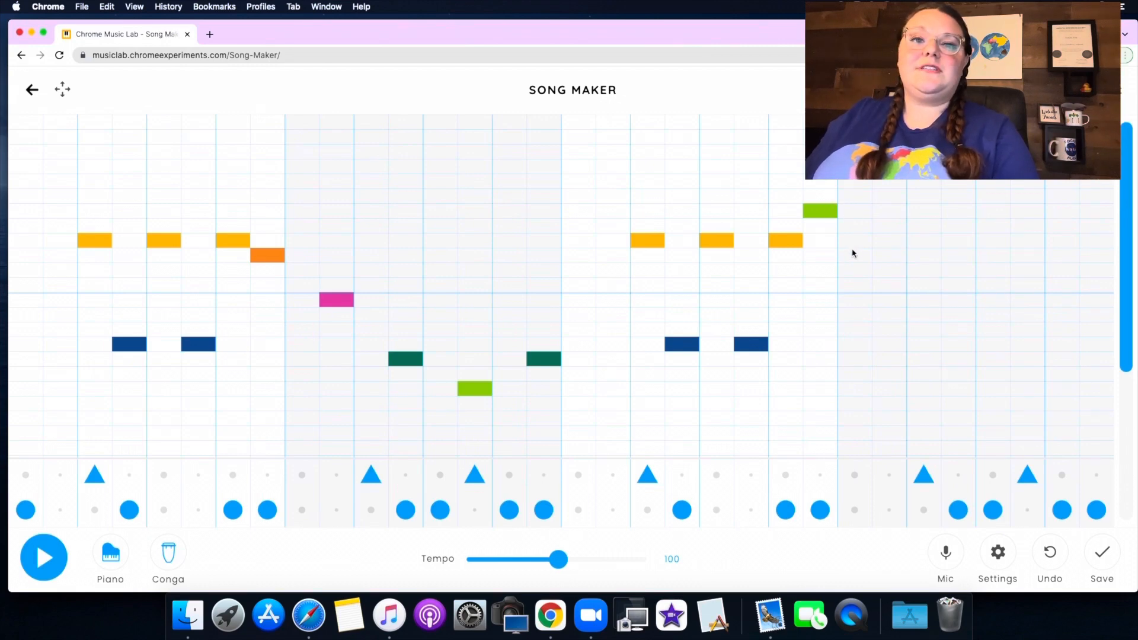
# Add high D on the second half of bar 4's beat 1 and high F on the first half of beat 4, and play the song through
pyautogui.click(892, 257)
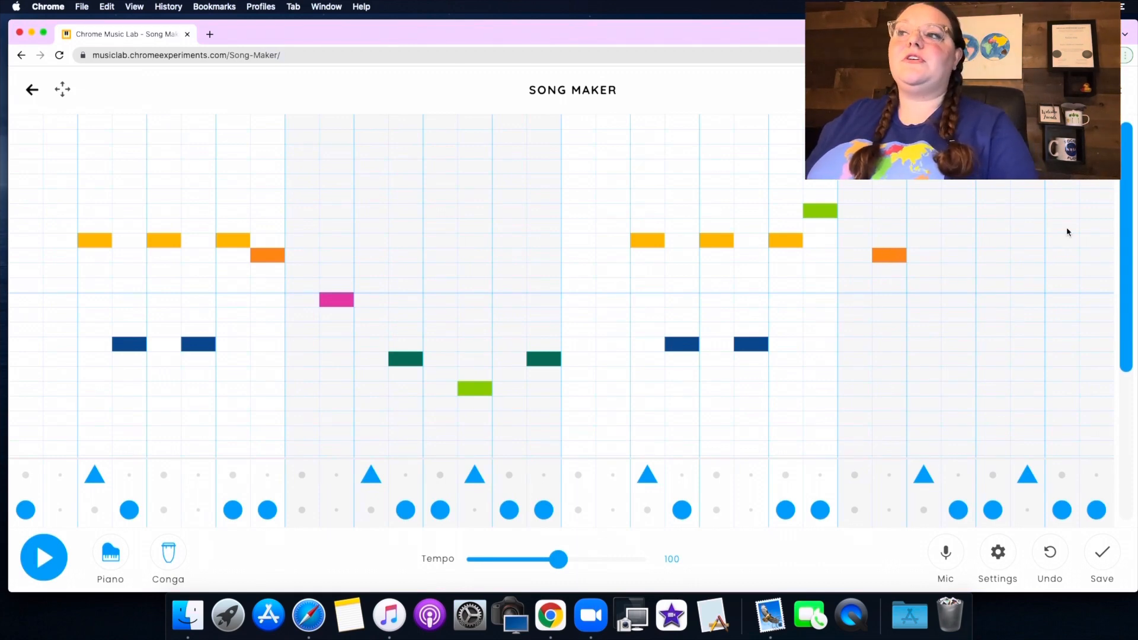
pyautogui.click(1061, 212)
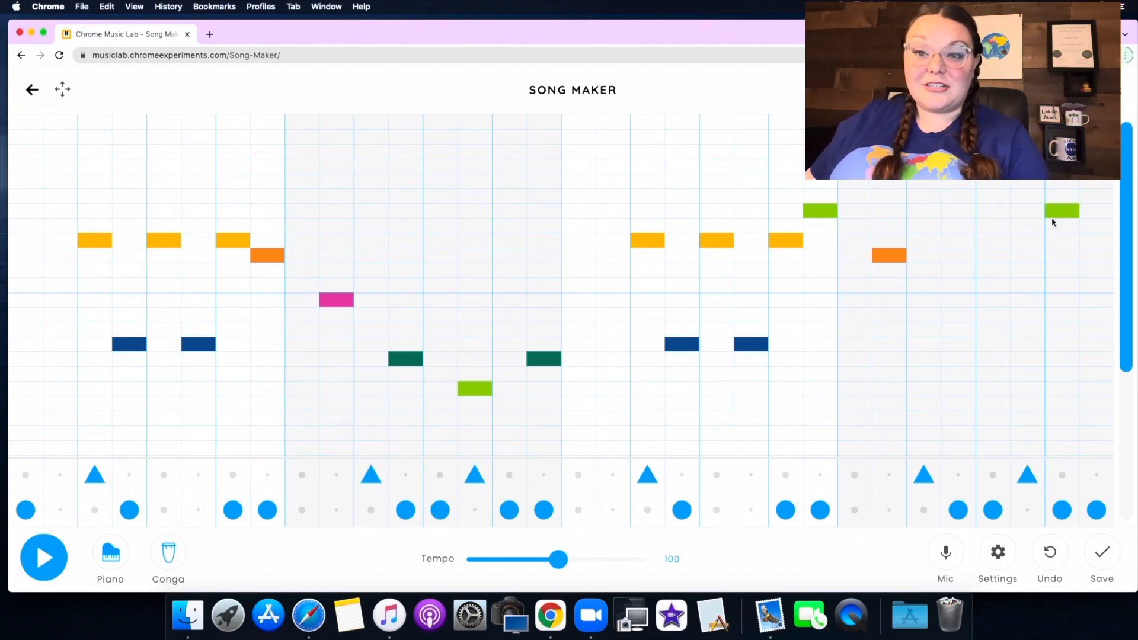
pyautogui.click(29, 568)
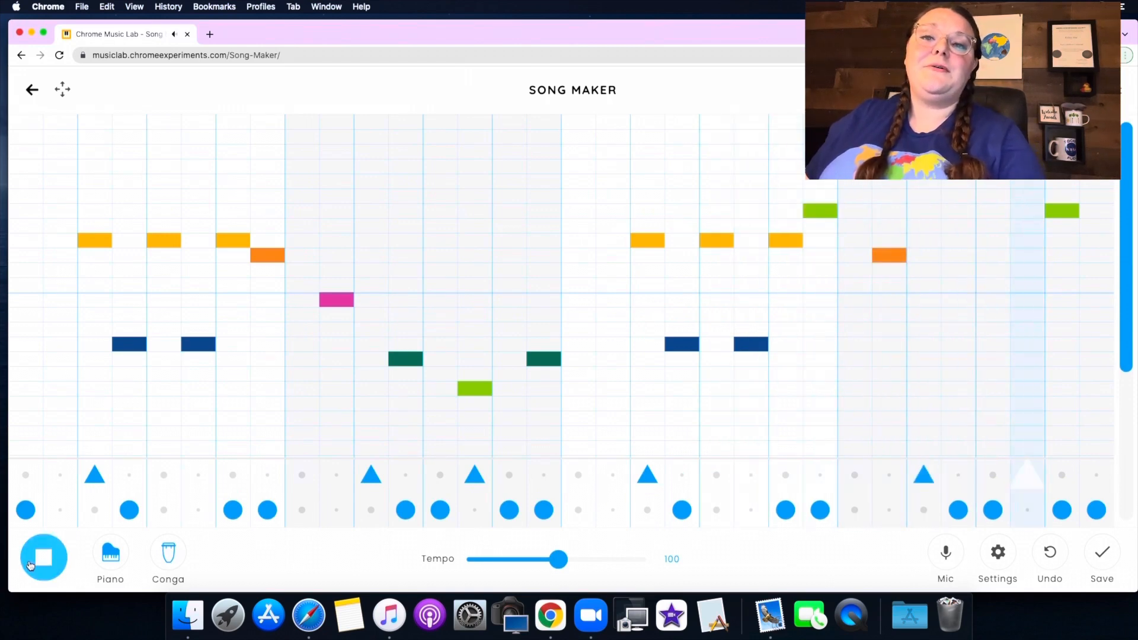
pyautogui.click(32, 565)
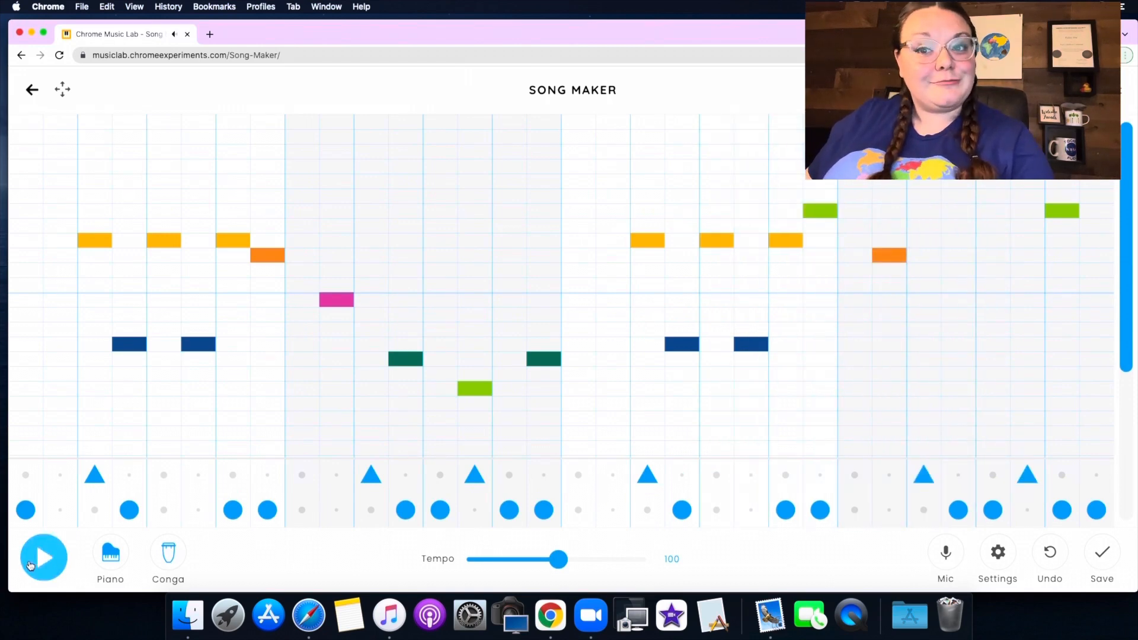